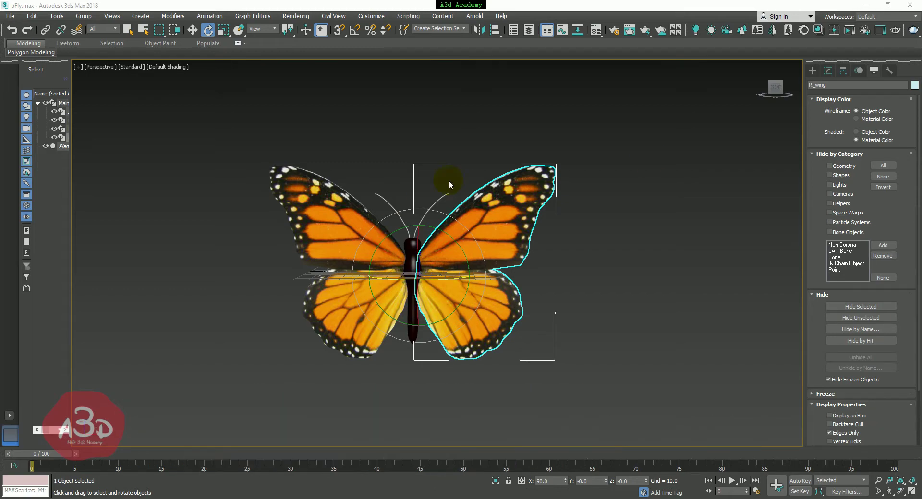
- Turn on angle snap and rotate the butterfly's main body 90 degrees about the X axis so it lies flat
left_click(658, 163)
left_click(414, 251)
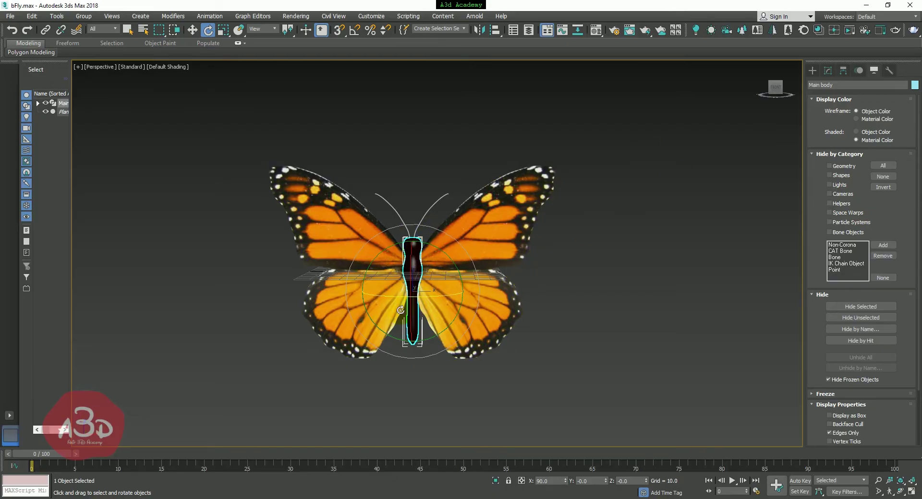
left_click(352, 32)
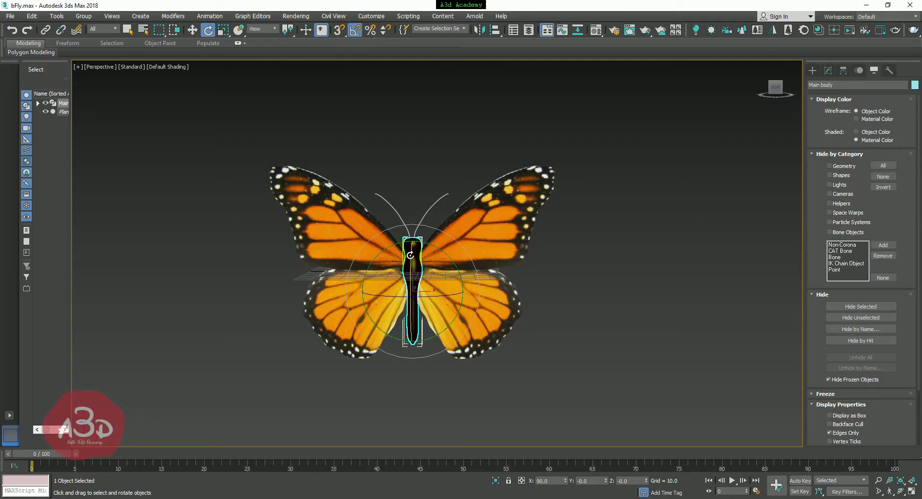
left_click_drag(410, 255, 412, 214)
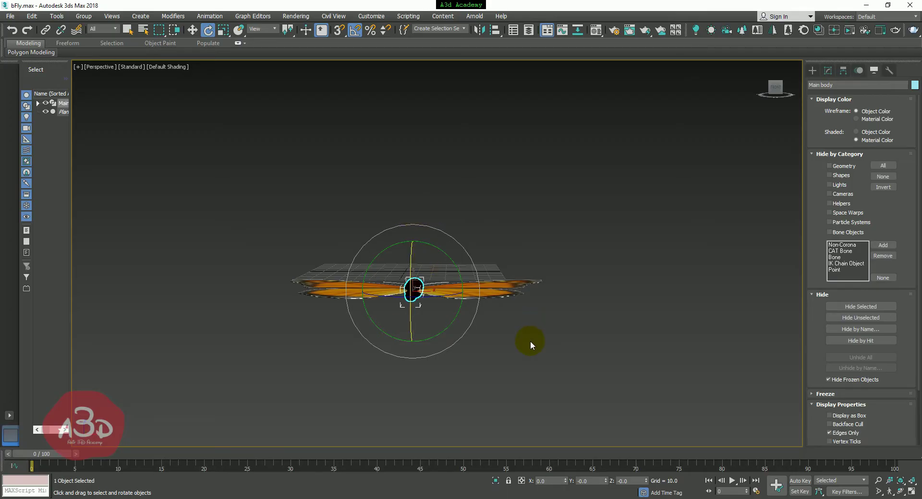
- Switch to the four-viewport layout, show the butterfly from above in Perspective, and clear the selection in the Front view
key("alt+w")
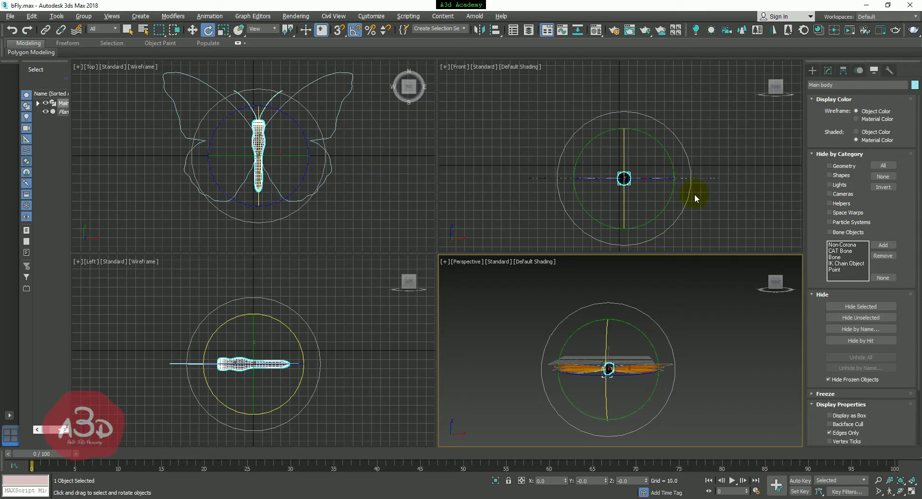
middle_click_drag(686, 392, 697, 434, "alt")
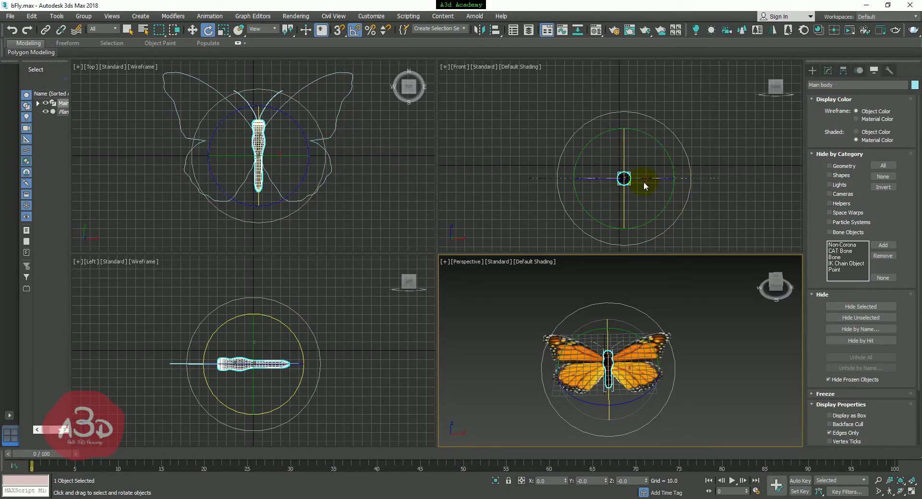
middle_click_drag(720, 206, 707, 197)
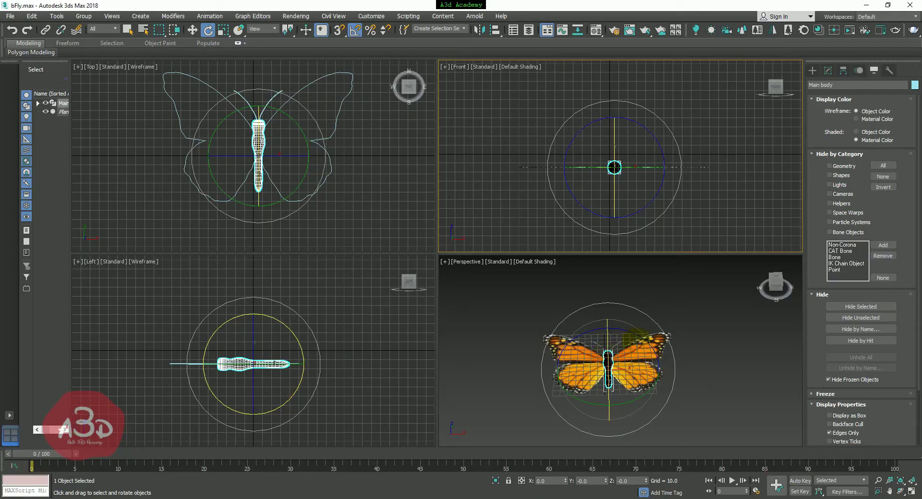
left_click(709, 194)
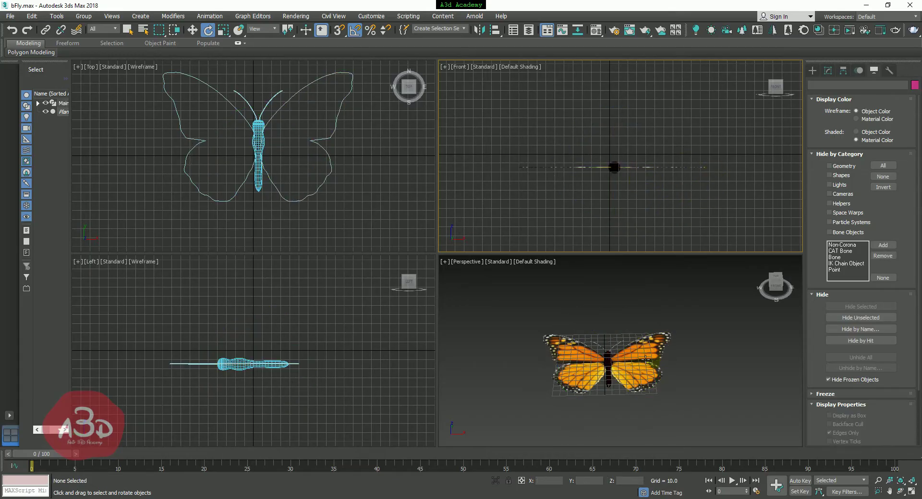
- Enable Auto Key and, at frame 5, rotate the right wing upward 55 degrees in the Front view
left_click(701, 181)
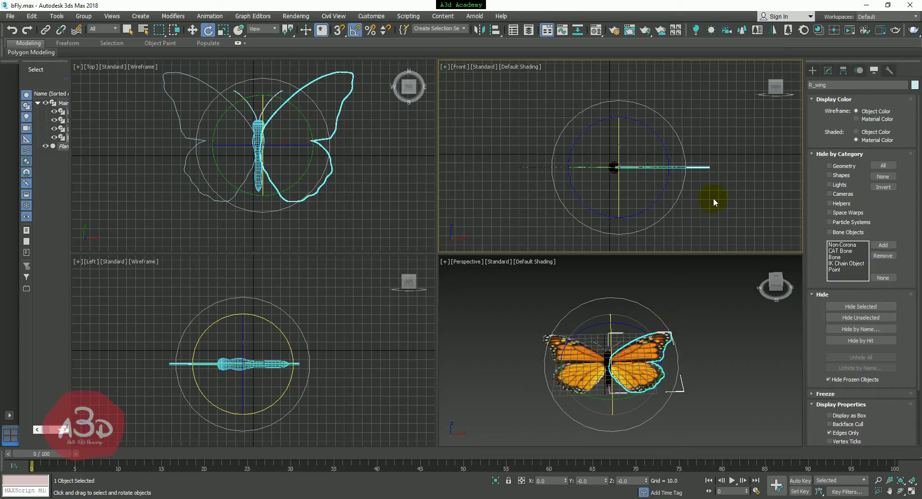
left_click(797, 481)
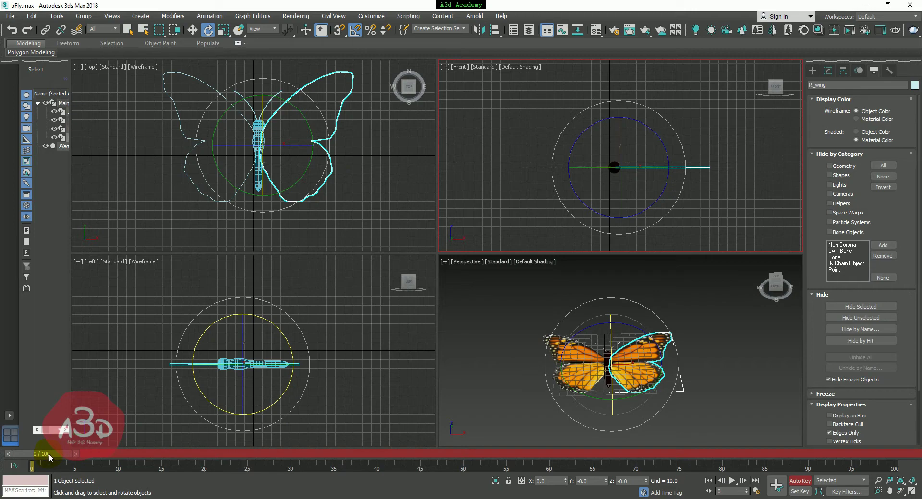
key("q")
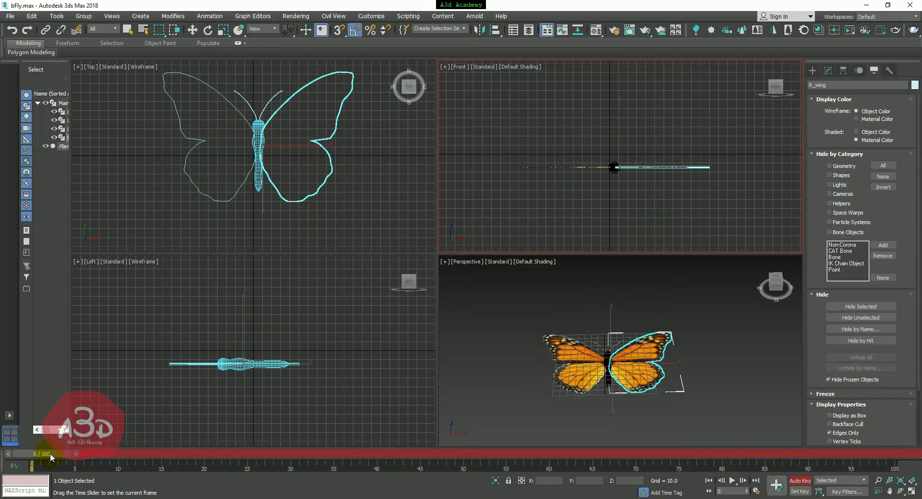
left_click_drag(50, 453, 89, 462)
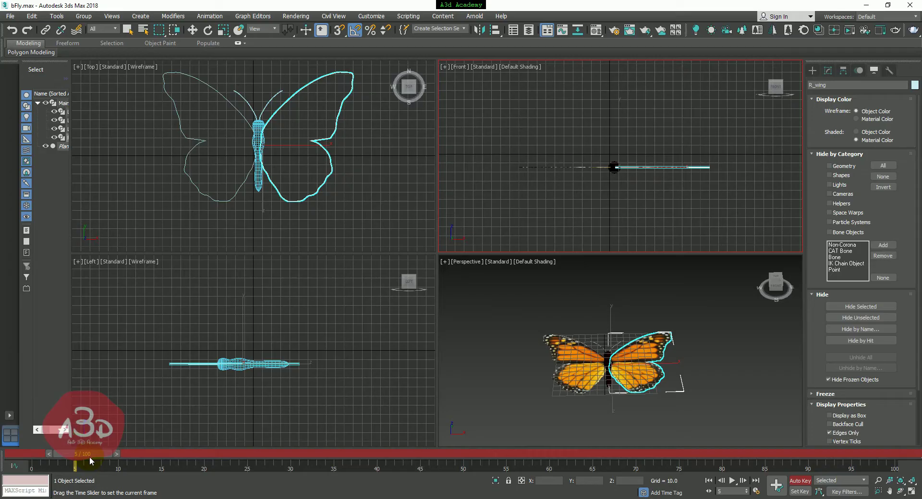
key("e")
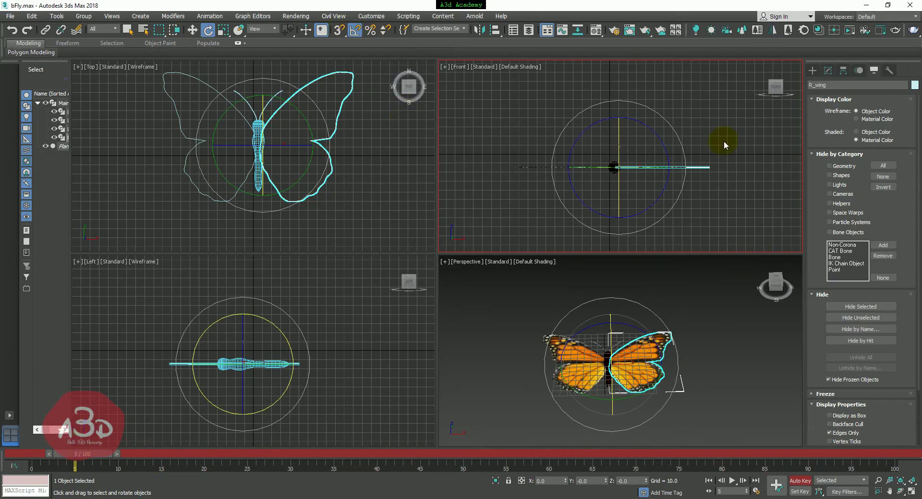
middle_click_drag(698, 140, 692, 139)
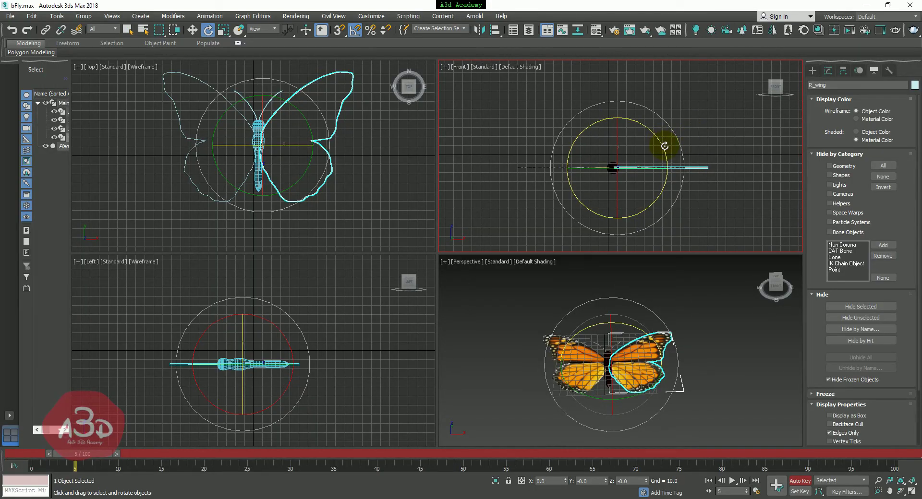
left_click_drag(664, 146, 660, 117)
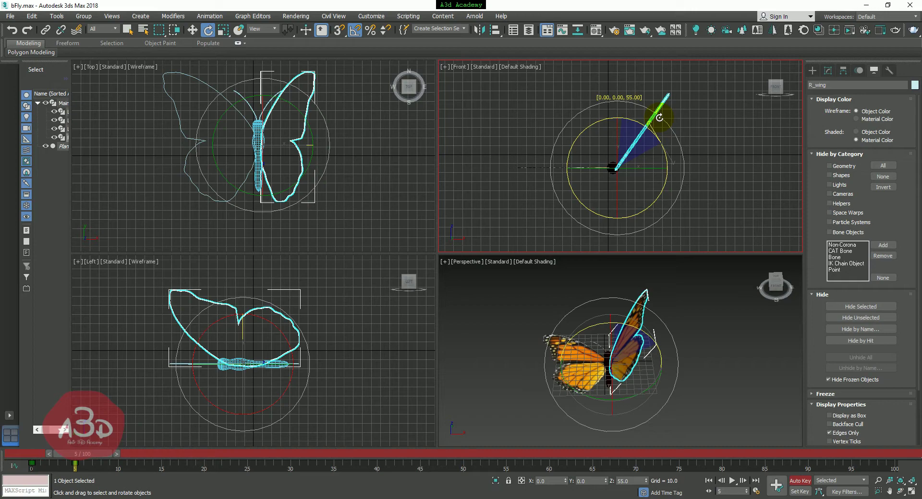
left_click_drag(659, 117, 660, 118)
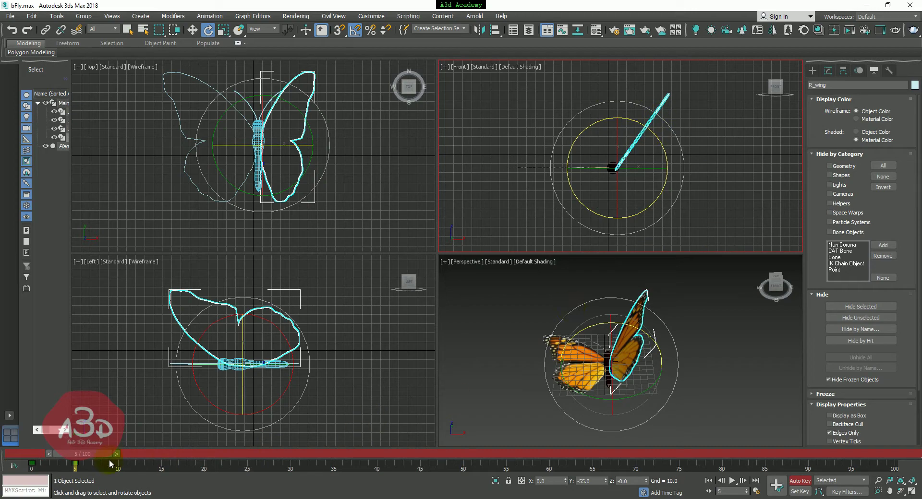
- At frame 5, rotate the left wing upward in the Front view by the same angle as the right wing
mouse_move(96, 453)
left_mouse_down()
mouse_move(83, 462)
mouse_move(119, 463)
mouse_move(48, 456)
mouse_move(109, 455)
mouse_move(65, 454)
mouse_move(85, 454)
left_mouse_up()
key("e")
key("q")
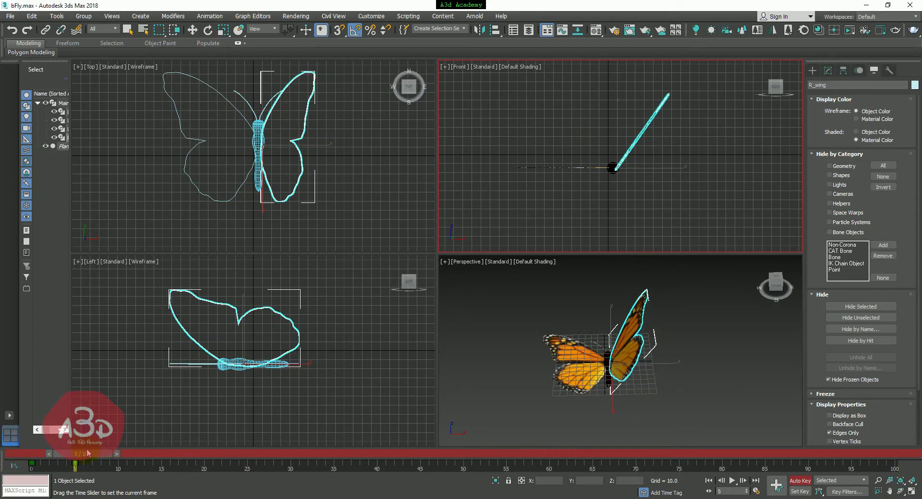
key("e")
left_click(520, 171)
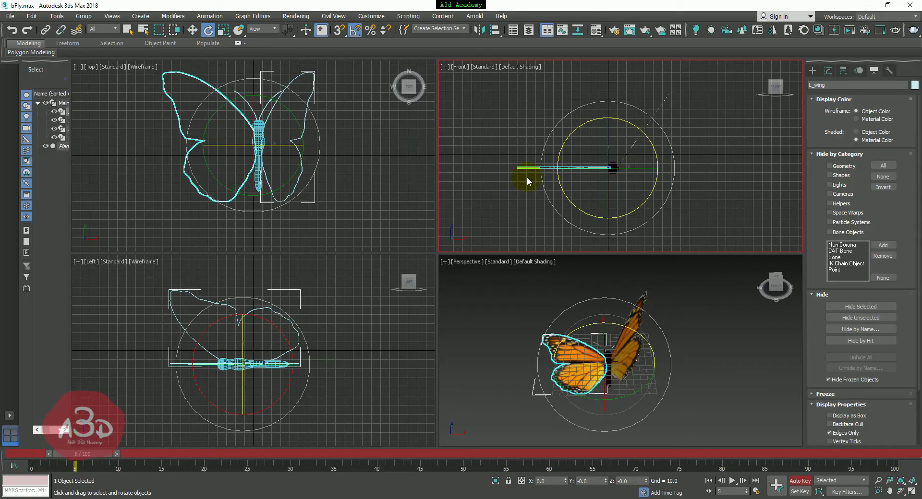
left_click_drag(561, 148, 568, 122)
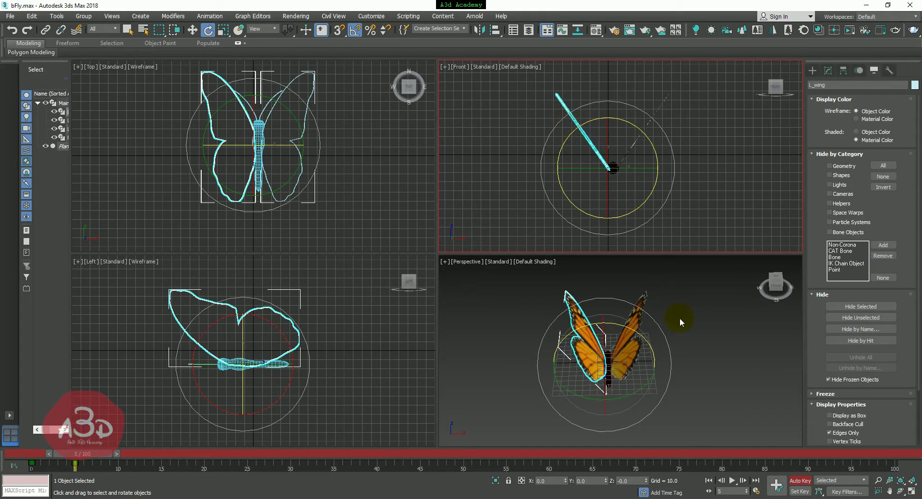
- Go to frame 10 and copy the left wing's frame 0 key to frame 10
left_click_drag(87, 460, 128, 456)
key("e")
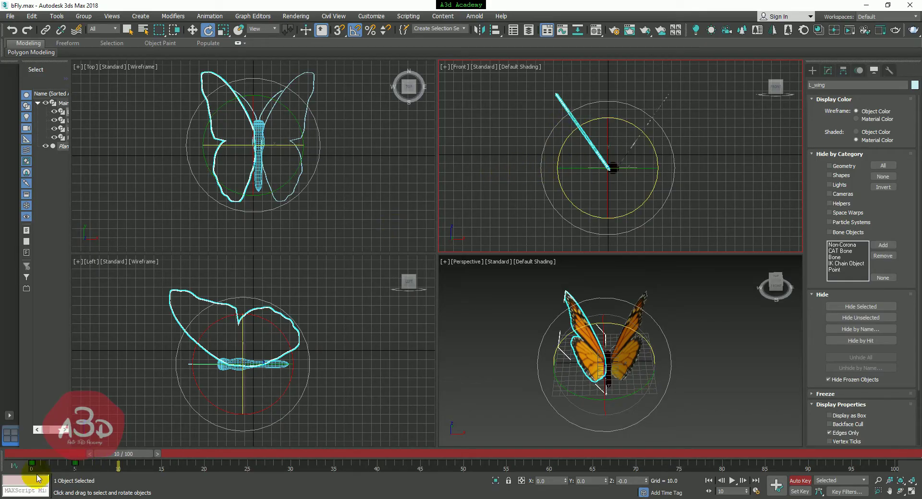
left_click_drag(56, 476, 29, 478)
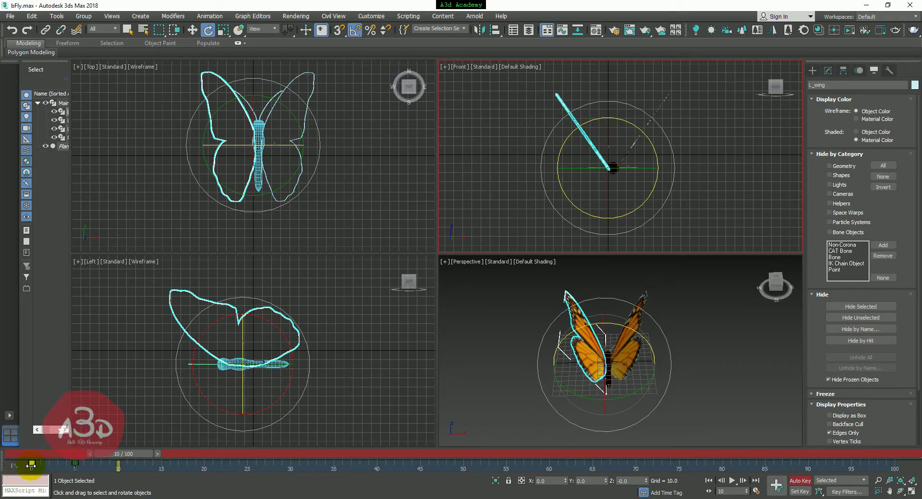
left_click_drag(32, 463, 117, 464, "shift")
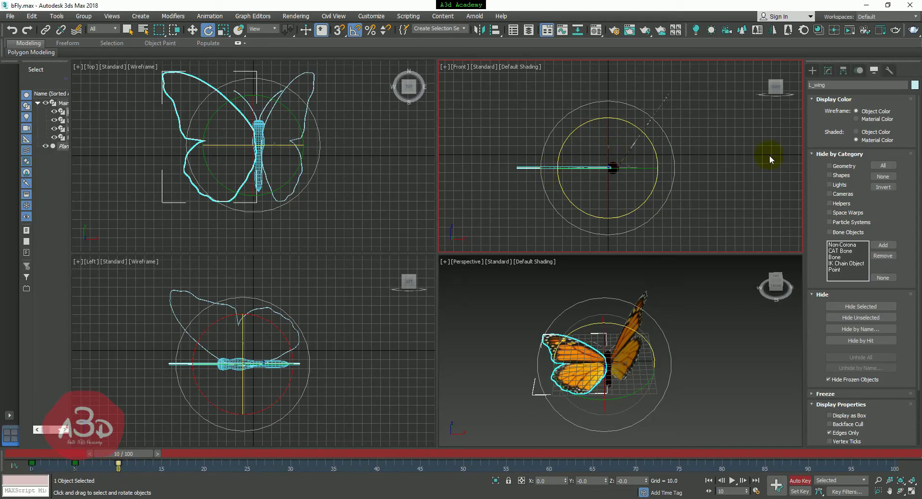
- At frame 10, rotate the right wing downward 55 degrees in the Front view, back to horizontal
left_click(673, 100)
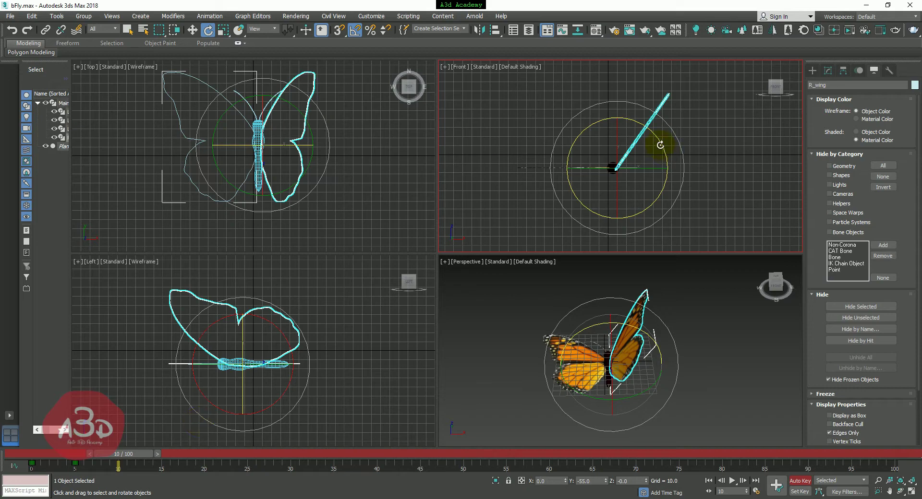
left_click_drag(663, 148, 665, 172)
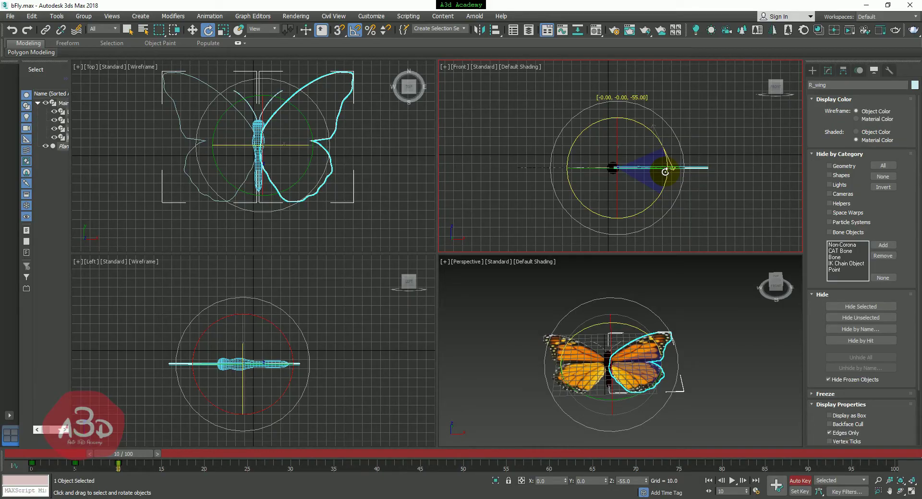
left_click_drag(665, 171, 664, 172)
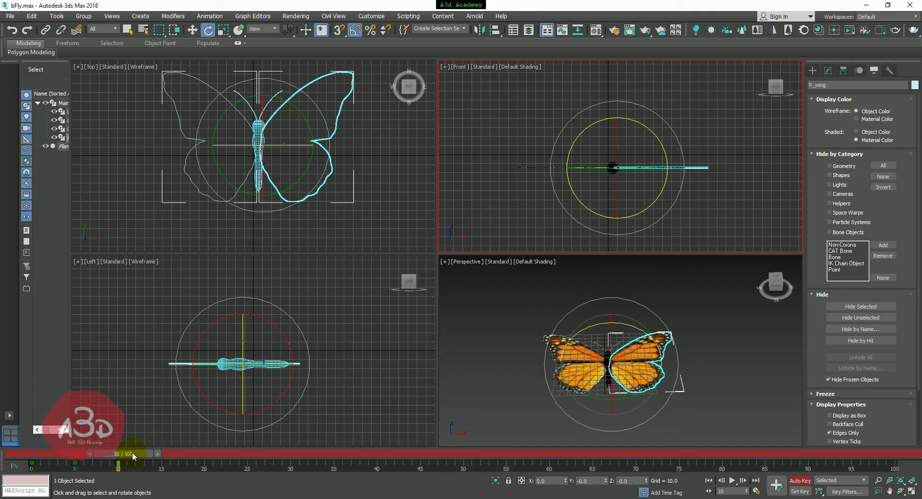
- Go to frame 15 and rotate the right wing 50 degrees below horizontal in the Front view
left_click_drag(133, 456, 157, 459)
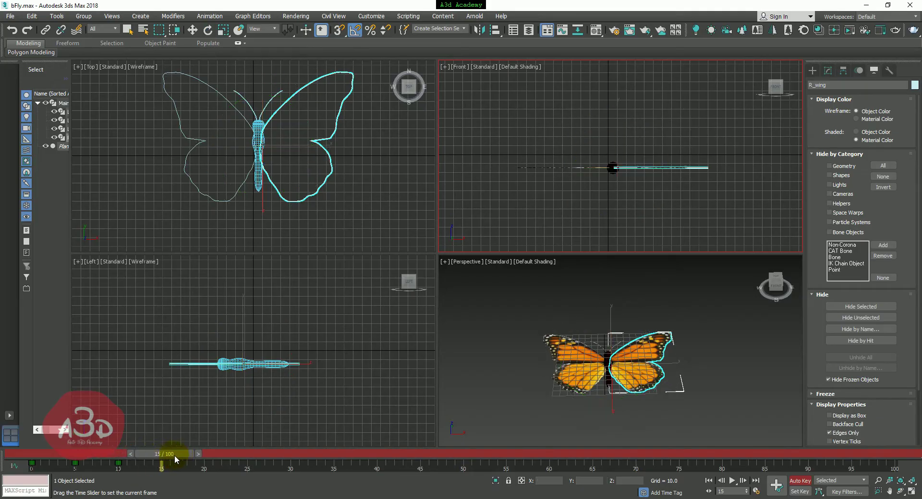
key("e")
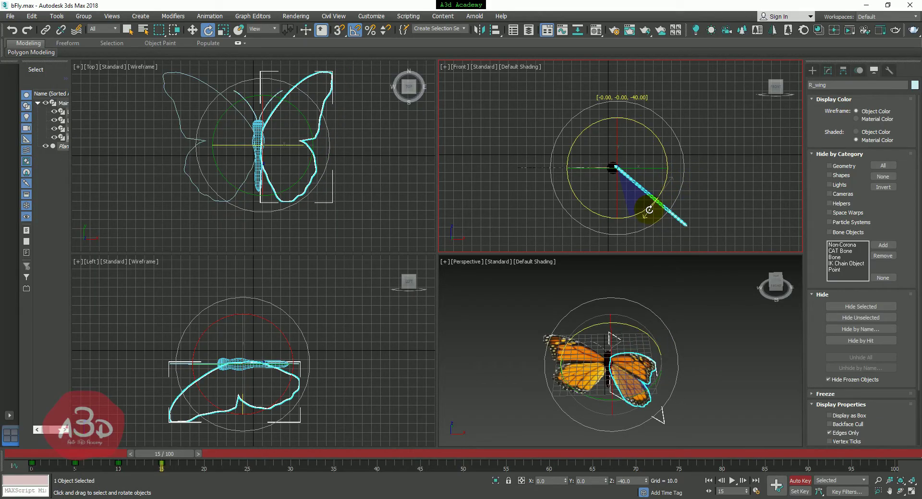
left_click_drag(648, 211, 646, 214)
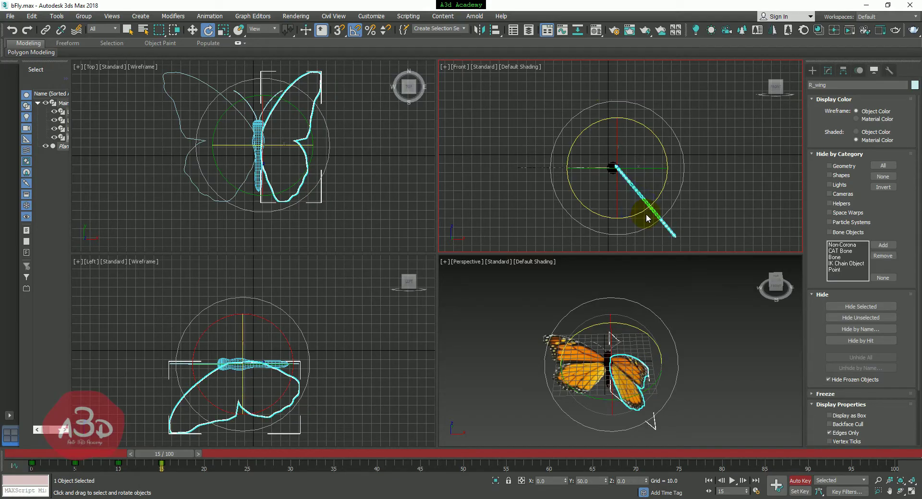
- At frame 15, rotate the left wing 50 degrees below horizontal in the Front view
left_click(543, 180)
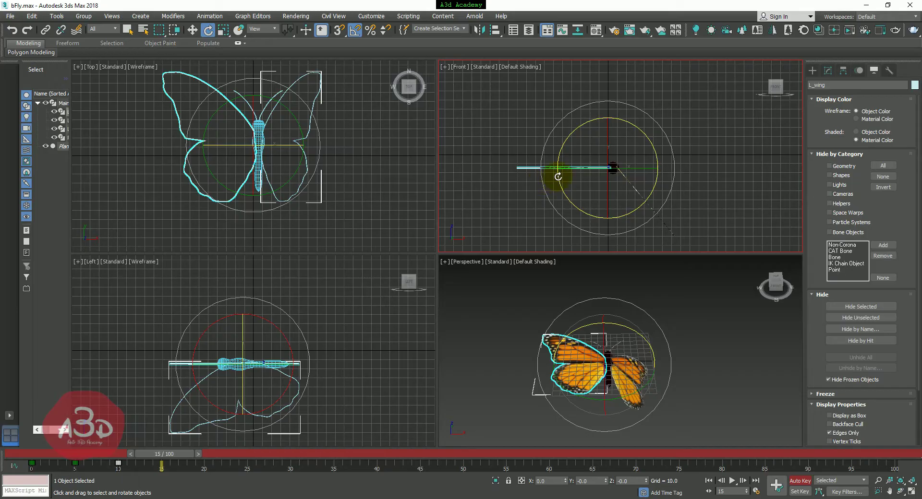
left_click_drag(558, 176, 565, 200)
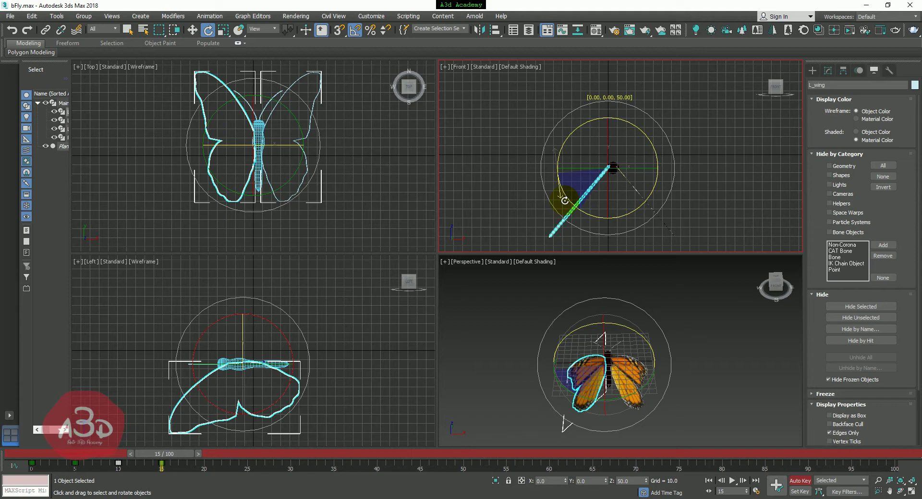
left_click_drag(565, 200, 565, 205)
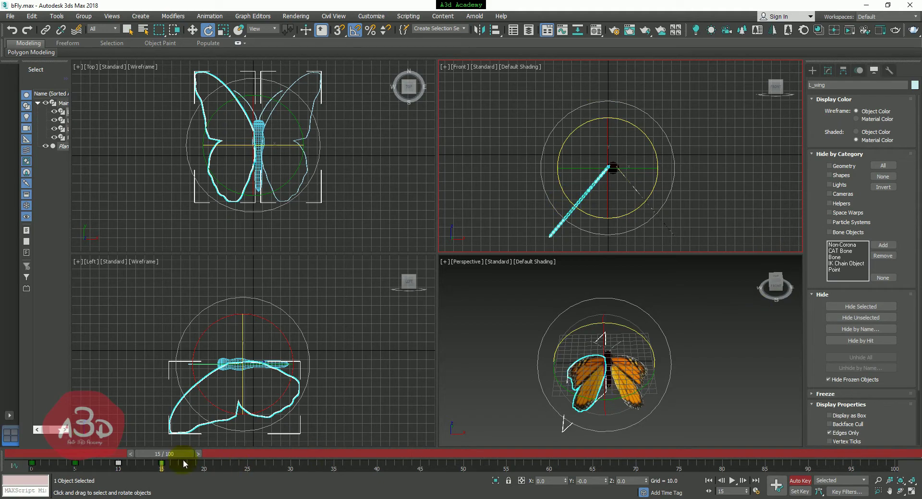
- Go to frame 20 and copy the left wing's frame 10 key to frame 20
left_click_drag(169, 456, 219, 453)
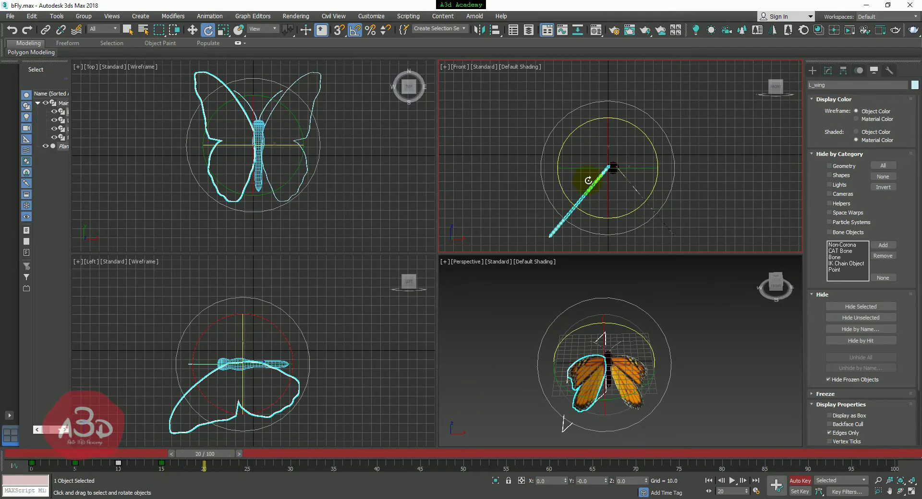
mouse_move(205, 458)
left_mouse_down()
mouse_move(170, 465)
mouse_move(212, 464)
mouse_move(124, 463)
mouse_move(238, 468)
mouse_move(213, 471)
left_mouse_up()
key("e")
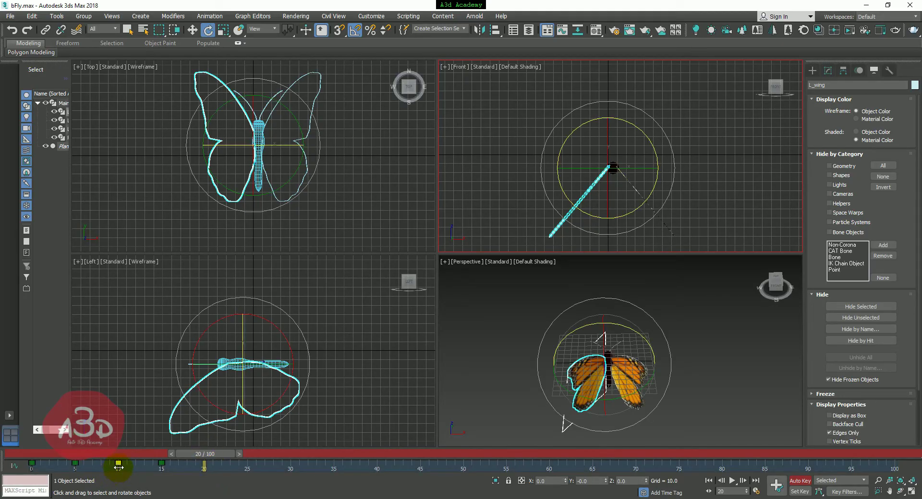
left_click_drag(118, 464, 205, 465, "shift")
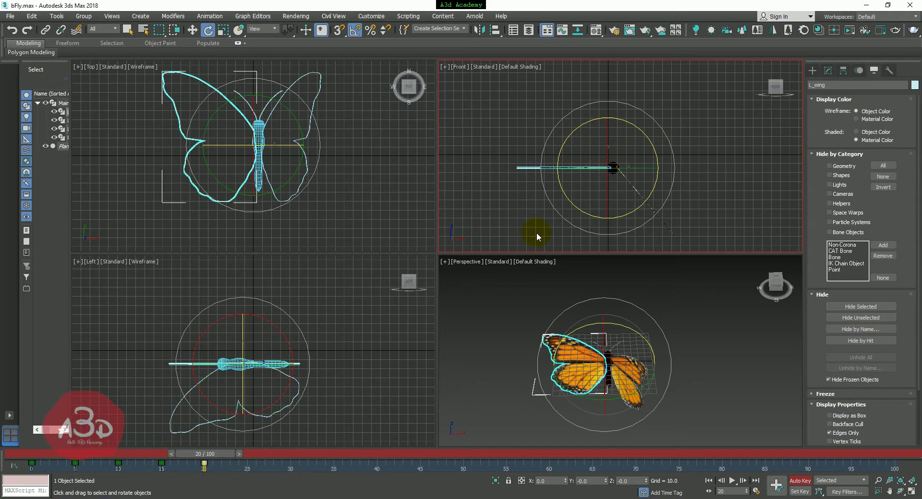
- Copy the right wing's frame 10 key to frame 20
left_click(673, 246)
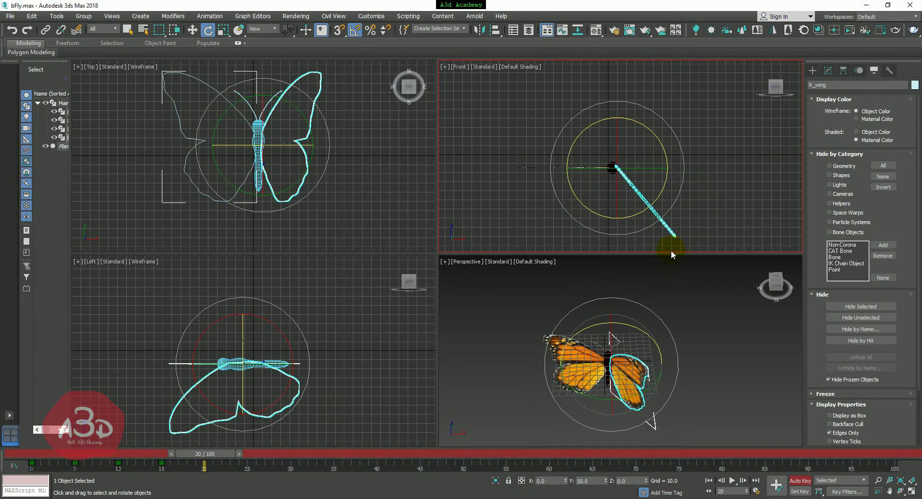
left_click(118, 464)
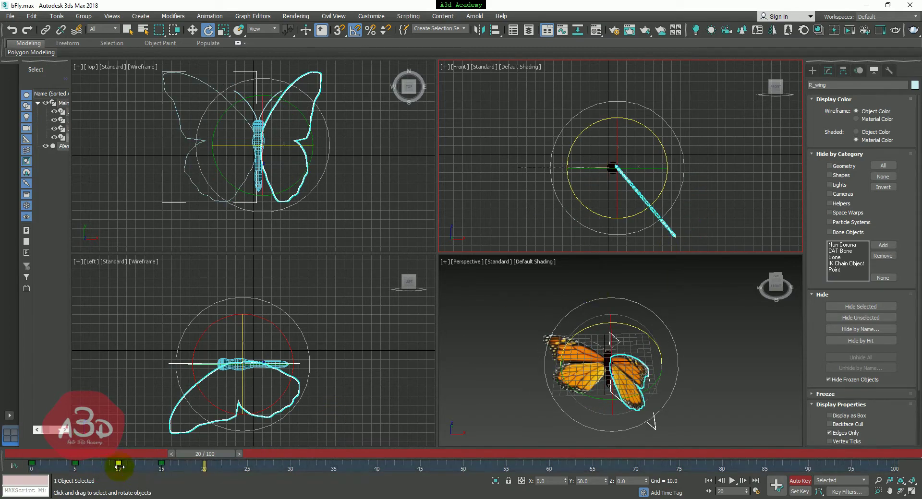
left_click_drag(119, 464, 204, 465, "shift")
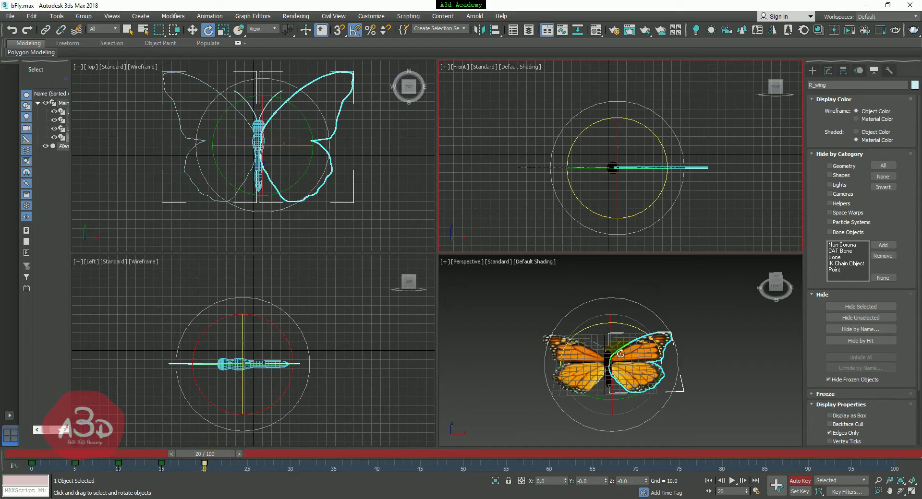
left_click(209, 461)
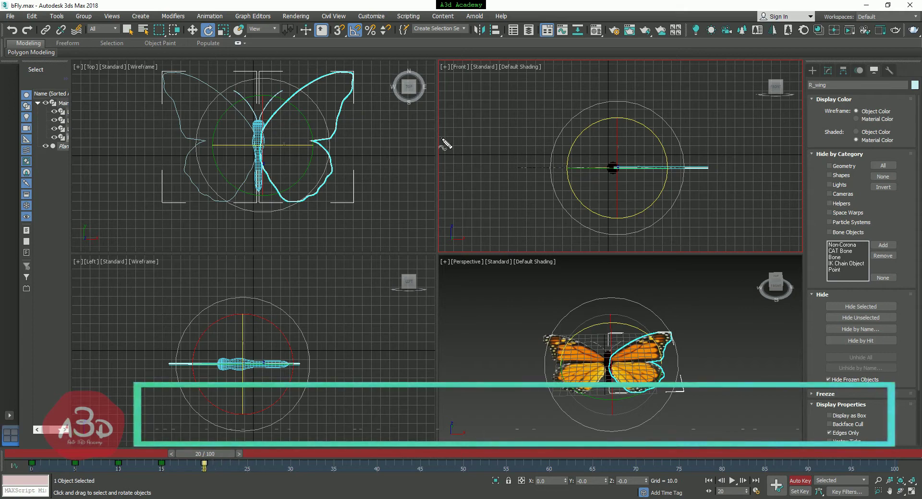
mouse_move(447, 129)
left_mouse_down()
mouse_move(509, 127)
mouse_move(479, 192)
mouse_move(479, 220)
left_mouse_up()
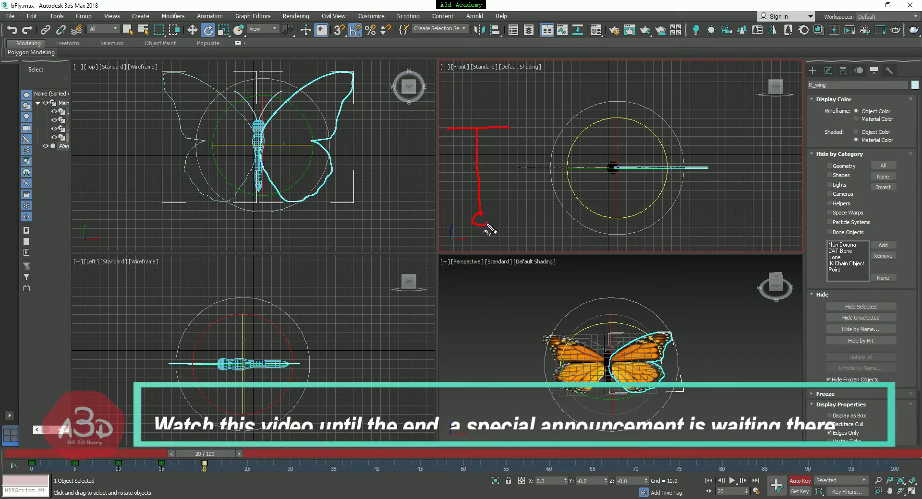
mouse_move(479, 130)
left_mouse_down()
mouse_move(530, 199)
mouse_move(522, 208)
mouse_move(536, 200)
mouse_move(477, 223)
mouse_move(445, 211)
mouse_move(449, 200)
mouse_move(437, 208)
mouse_move(451, 211)
mouse_move(440, 206)
left_mouse_up()
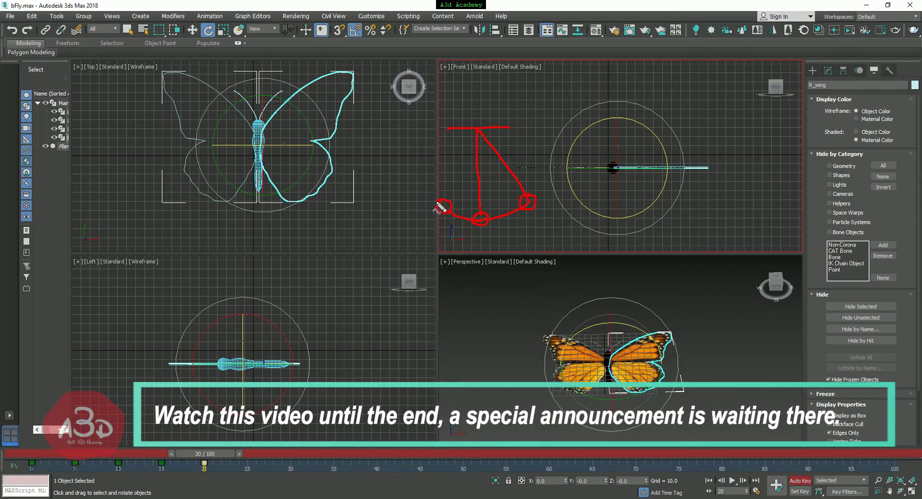
left_click_drag(478, 130, 445, 212)
mouse_move(417, 185)
left_mouse_down()
mouse_move(417, 235)
mouse_move(426, 224)
left_mouse_up()
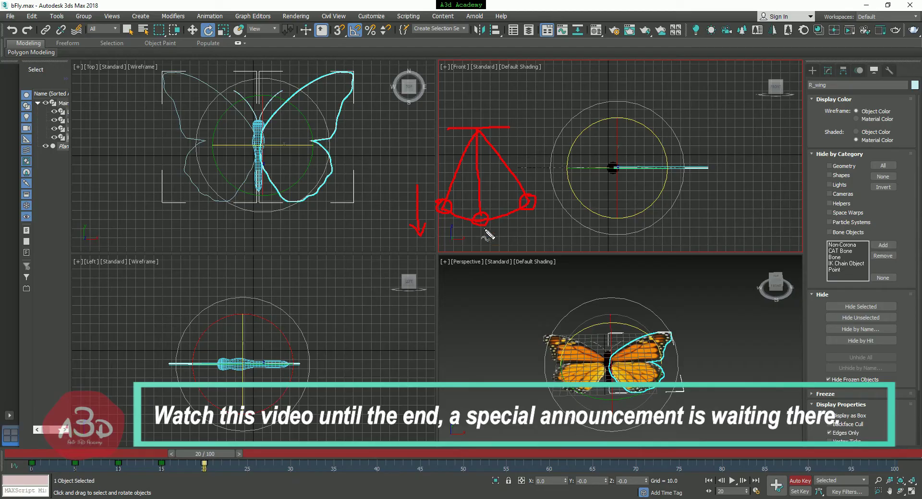
mouse_move(484, 234)
left_mouse_down()
mouse_move(435, 225)
mouse_move(434, 217)
mouse_move(484, 247)
mouse_move(486, 239)
left_mouse_up()
mouse_move(495, 234)
left_mouse_down()
mouse_move(533, 215)
mouse_move(505, 240)
mouse_move(492, 236)
mouse_move(508, 242)
left_mouse_up()
mouse_move(203, 288)
left_mouse_down()
mouse_move(242, 276)
mouse_move(263, 289)
mouse_move(292, 250)
mouse_move(306, 288)
mouse_move(334, 300)
mouse_move(358, 251)
mouse_move(406, 302)
mouse_move(422, 260)
mouse_move(439, 255)
mouse_move(459, 298)
mouse_move(481, 300)
mouse_move(511, 254)
mouse_move(547, 307)
mouse_move(566, 298)
left_mouse_up()
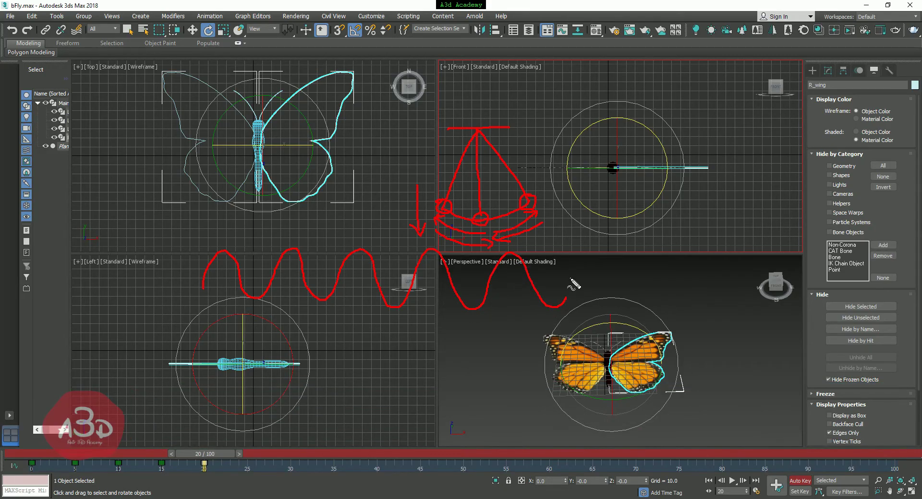
left_click(634, 332)
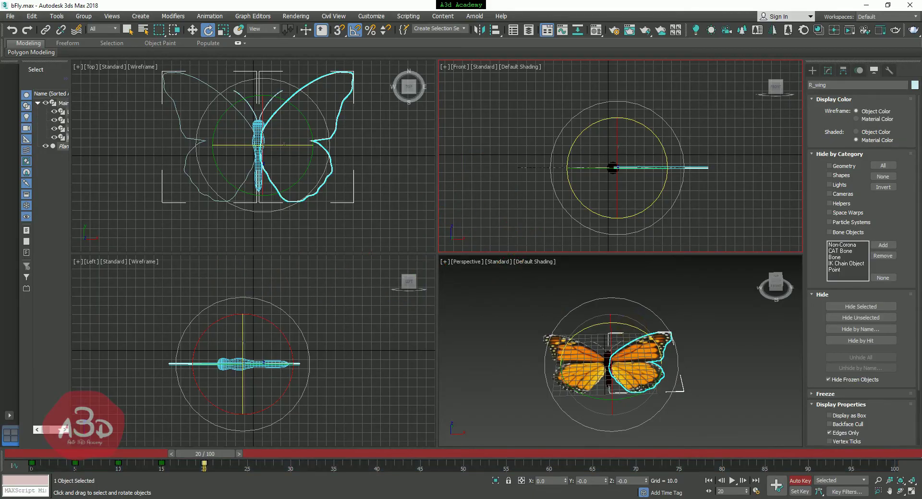
- Return to frame 0 and turn off Auto Key
left_click_drag(215, 461, 8, 456)
key("e")
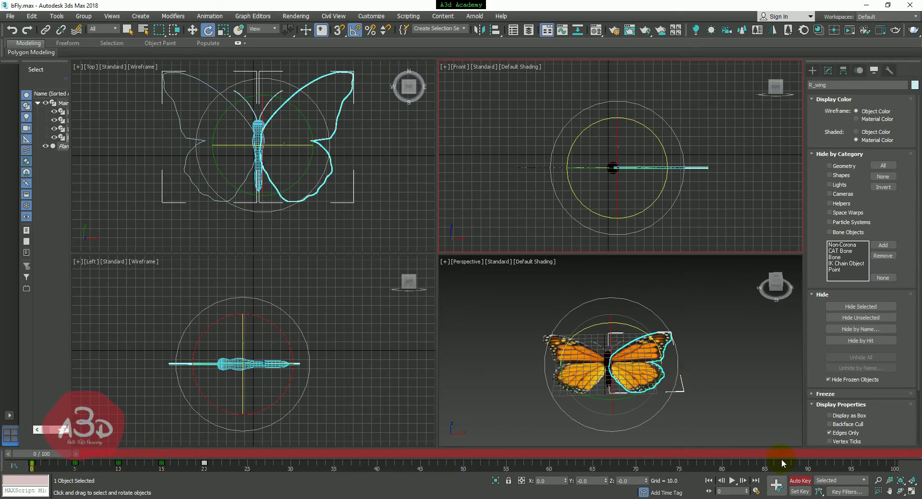
left_click(799, 483)
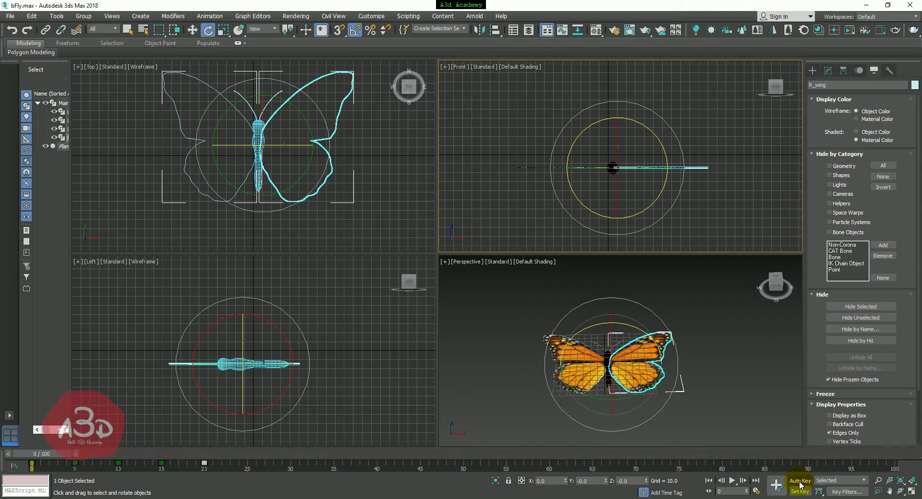
- Open the Curve Editor for the right wing, show only its Y Rotation curve, and move the editor clear of the butterfly in Perspective
key("q")
right_click(631, 358)
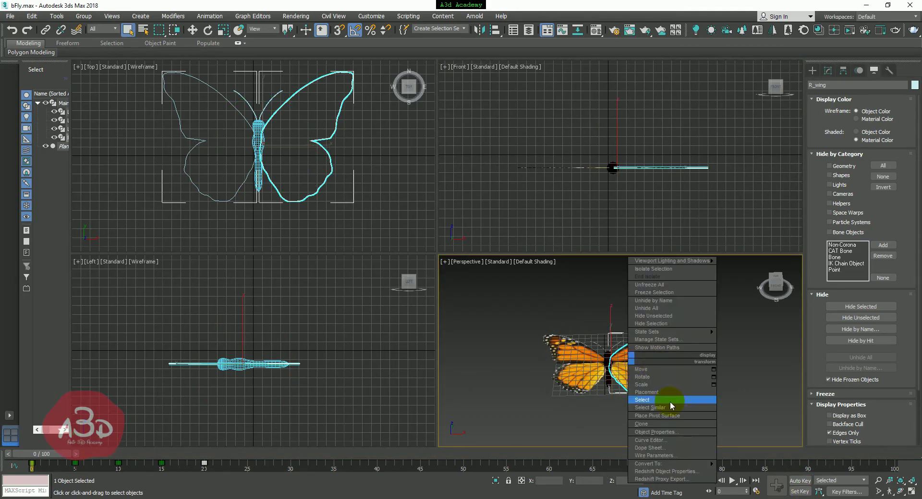
left_click(681, 441)
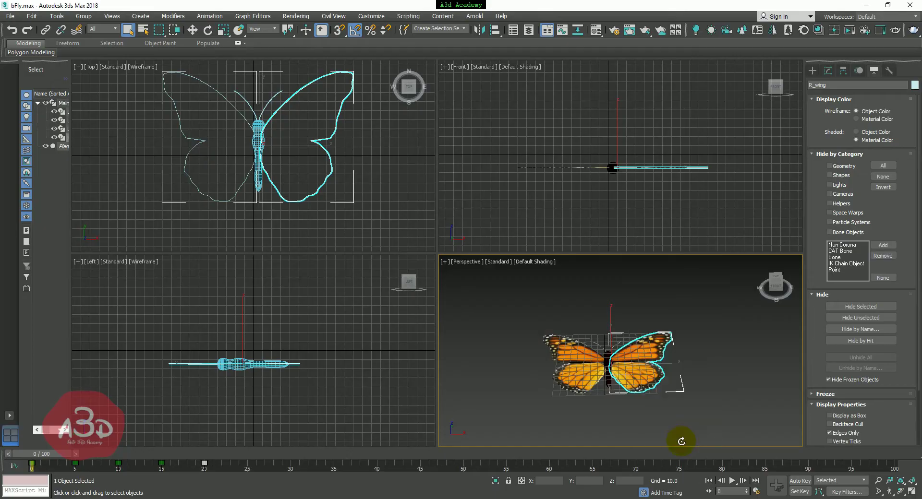
middle_click_drag(411, 298, 434, 202)
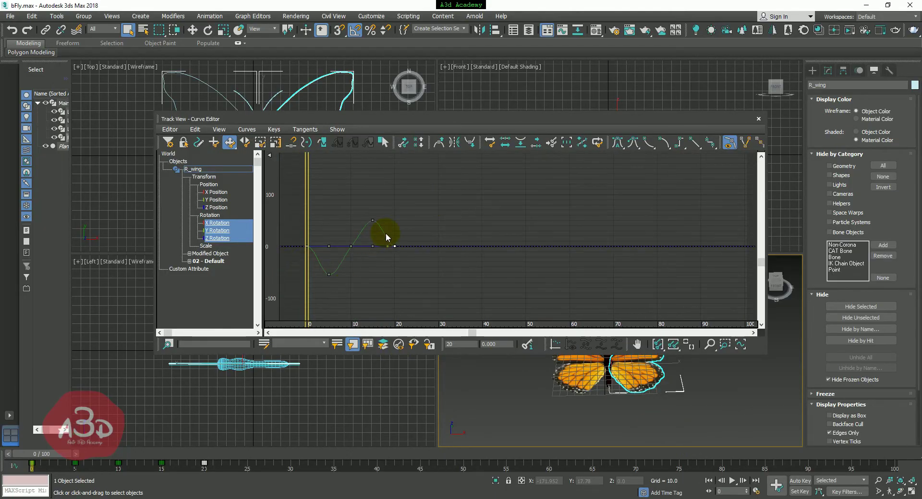
left_click(220, 232)
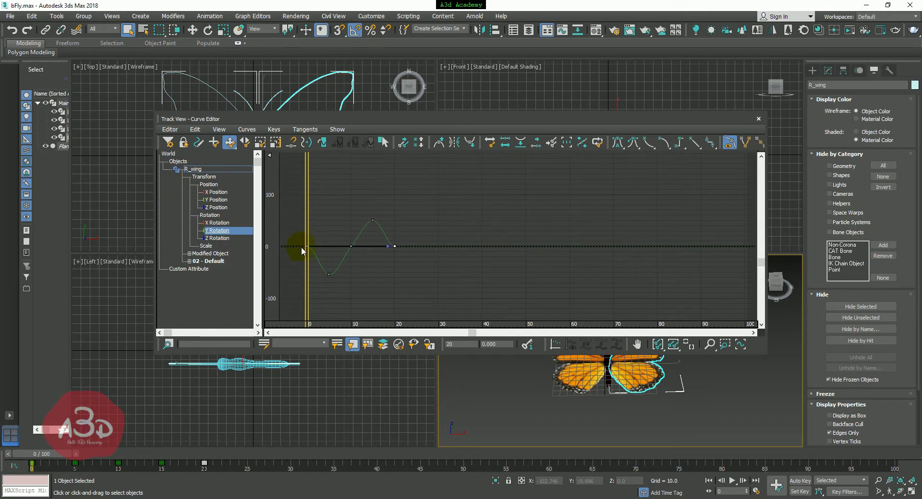
left_click(220, 223)
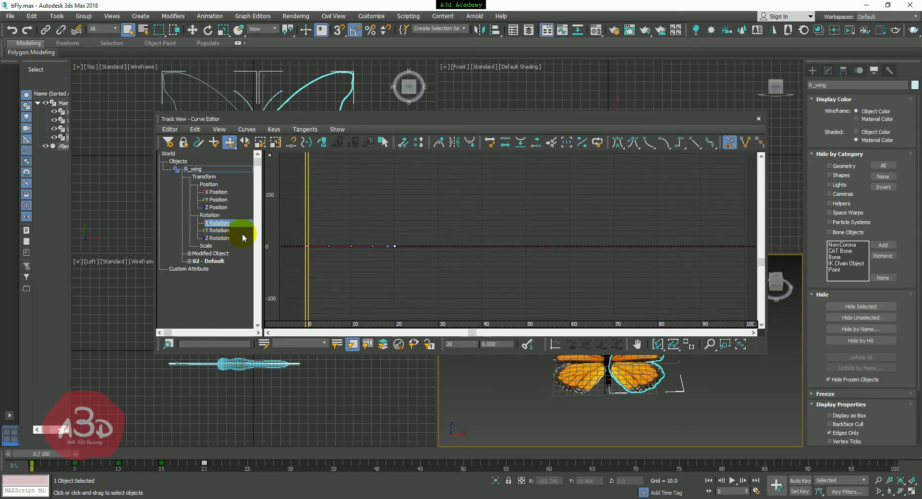
left_click(218, 231)
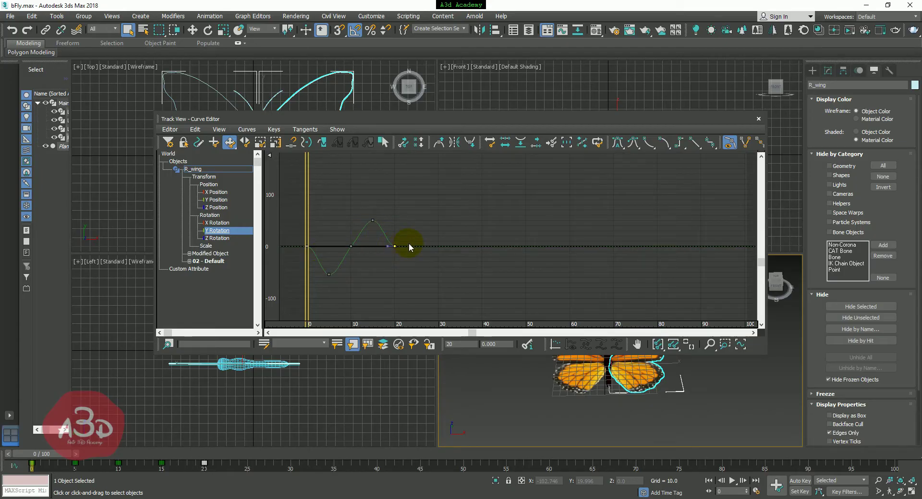
left_click_drag(508, 114, 453, 83)
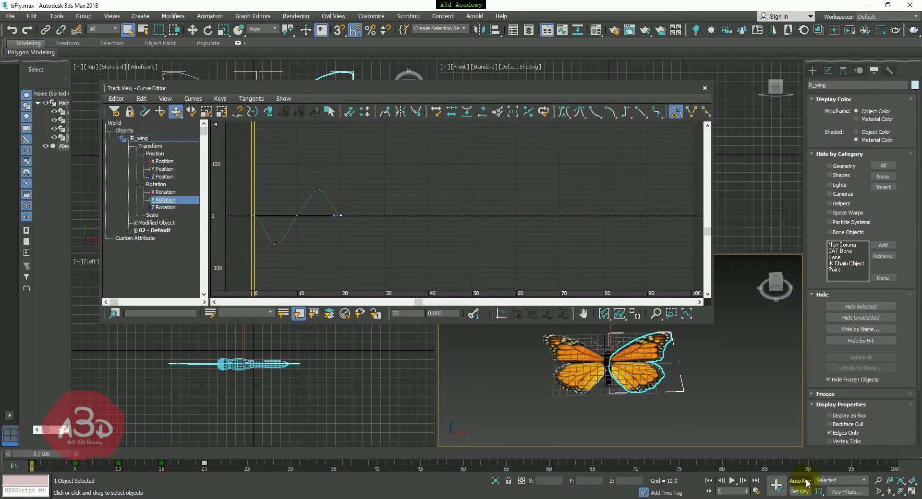
- Play the wing flap animation to check its motion, then stop it and return to frame 0
left_click(732, 480)
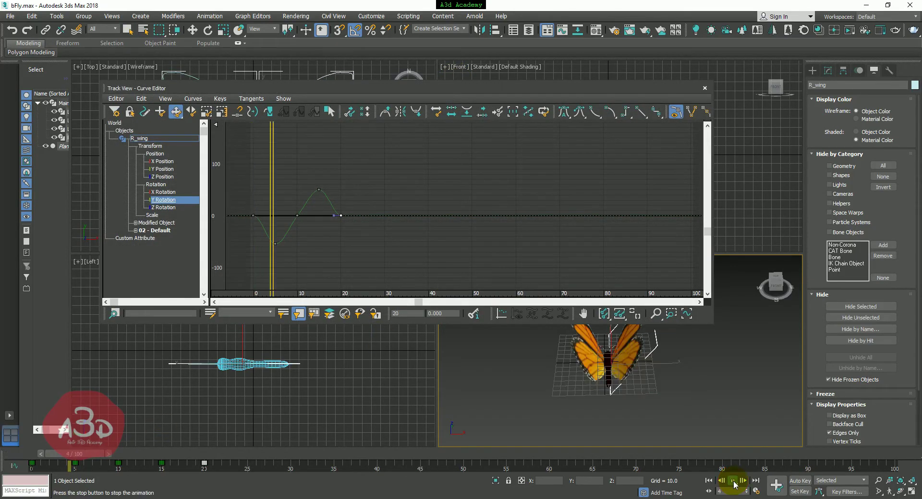
left_click(312, 436)
left_click_drag(353, 454, 33, 451)
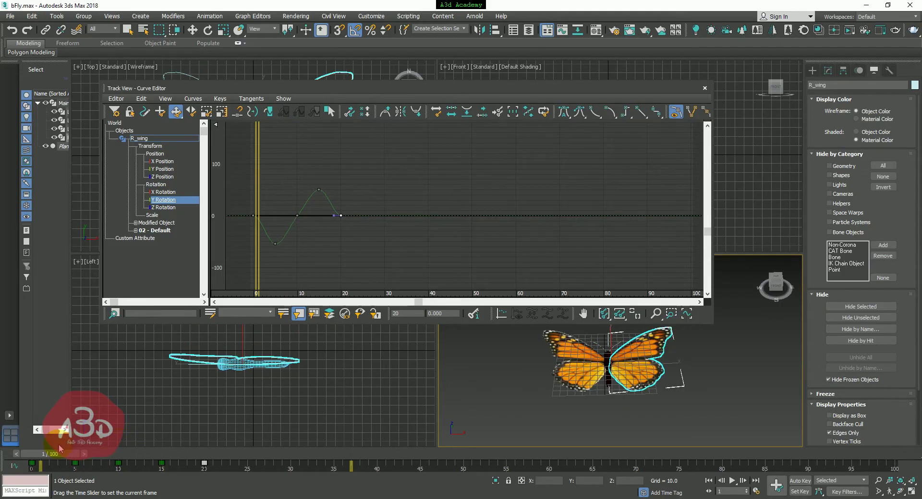
- Set the tangents of the right wing's Y Rotation keys at frames 0, 10 and 20 to Fast
key("q")
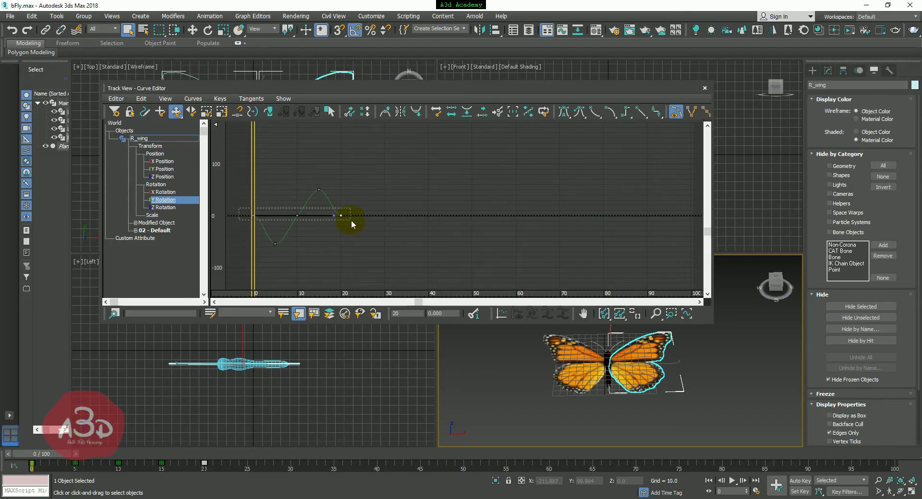
left_click_drag(239, 208, 359, 224)
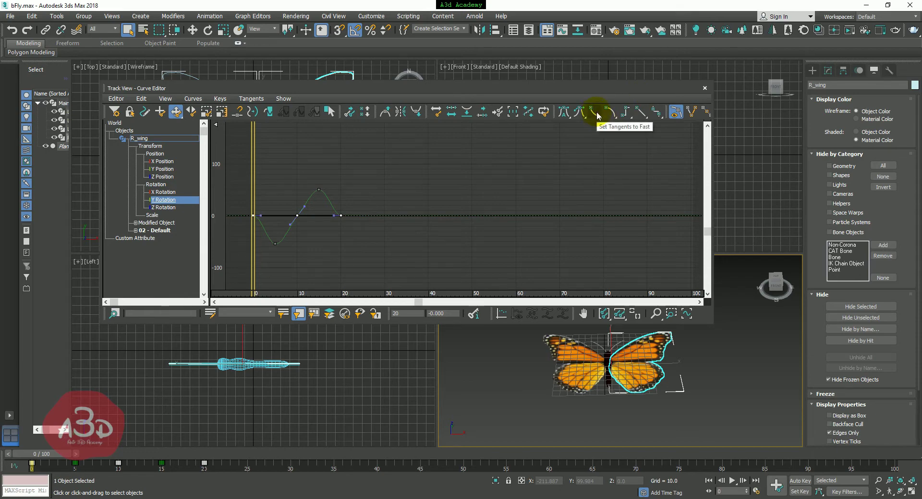
left_click(229, 215)
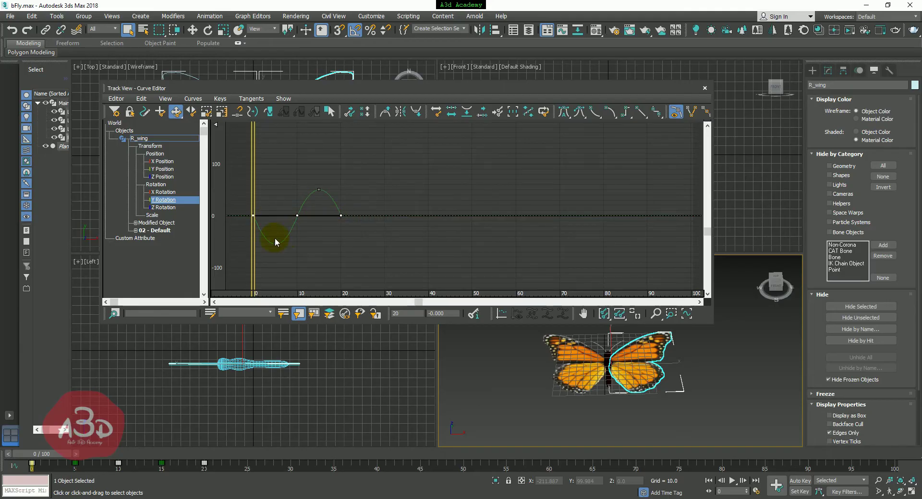
- Set the tangents of the left wing's Y Rotation keys at frames 0, 10 and 20 to Fast
left_click(548, 377)
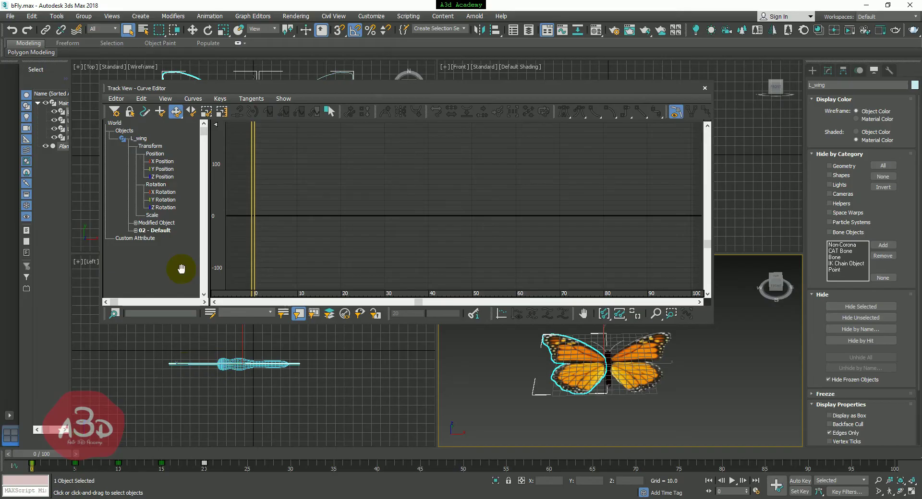
left_click(163, 200)
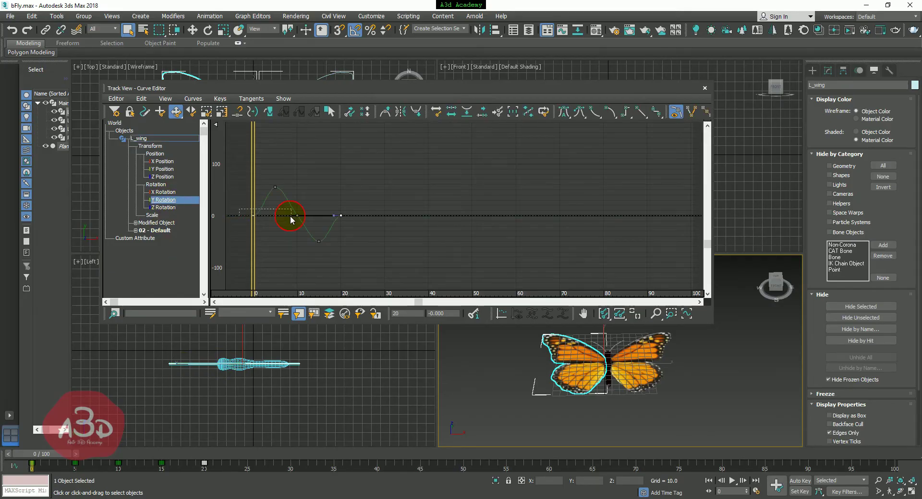
left_click_drag(291, 217, 293, 217)
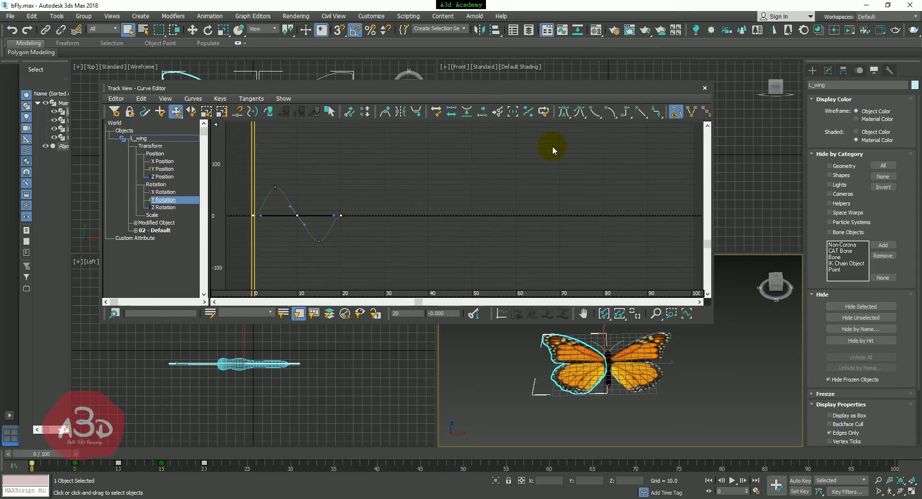
left_click(595, 113)
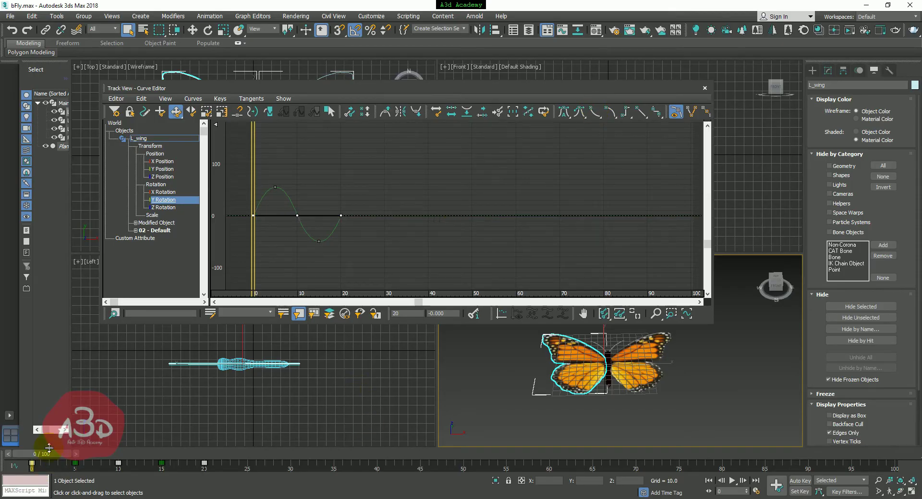
- Play the animation with the Fast tangents on both wings, stop it and go back to frame 0
mouse_move(49, 448)
left_mouse_down()
mouse_move(175, 455)
mouse_move(36, 456)
left_mouse_up()
left_click(732, 481)
left_click(315, 466)
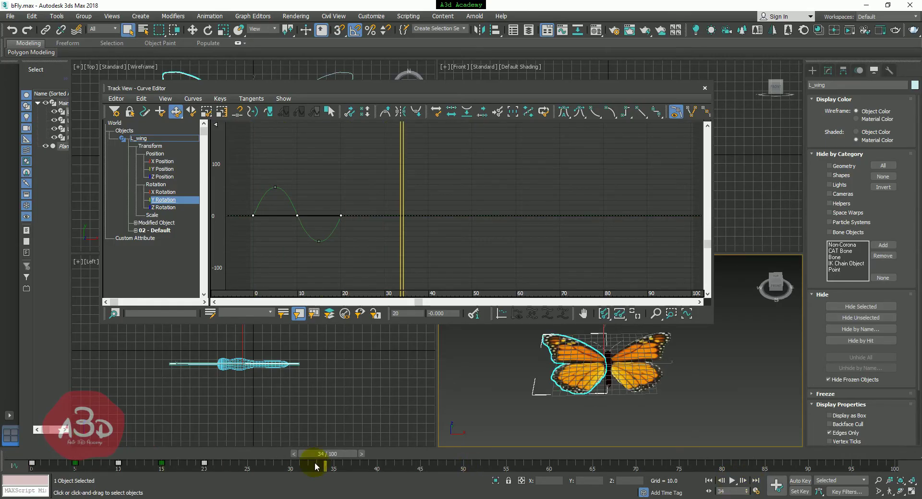
left_click_drag(336, 453, 32, 453)
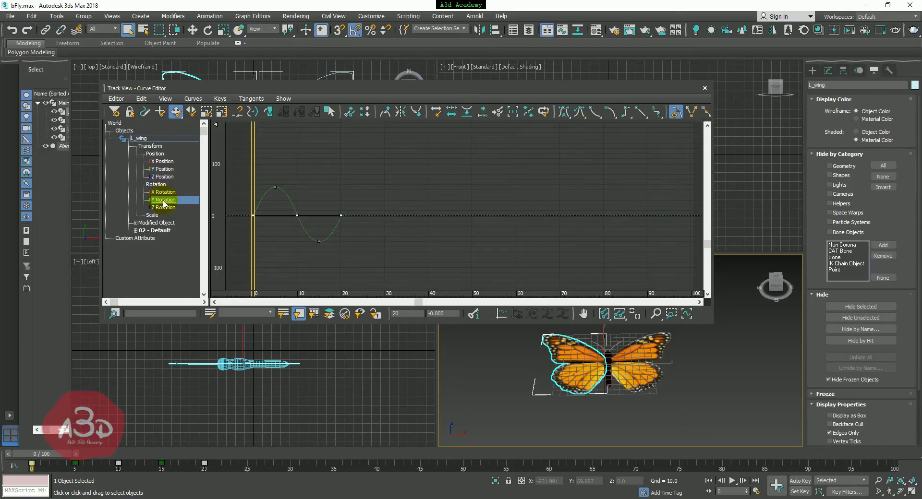
- Set the left wing's Y Rotation out-of-range type to Loop after the last key and play the animation
left_click(140, 99)
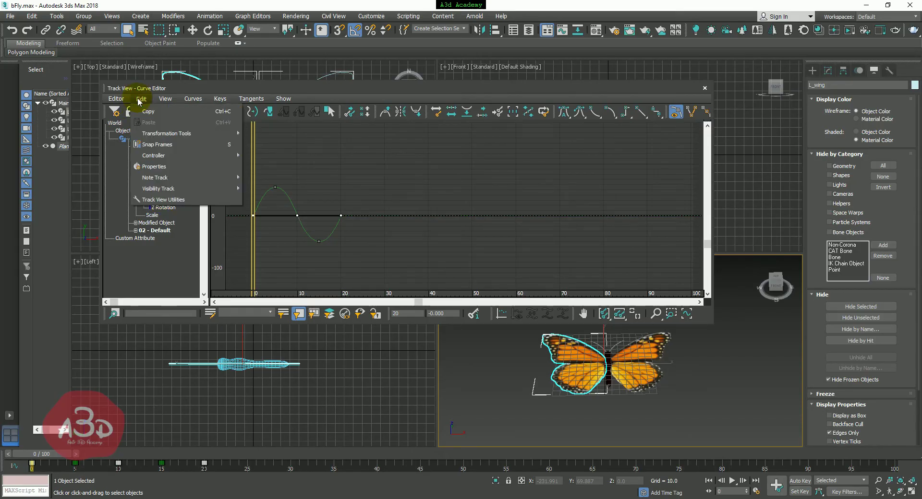
mouse_move(163, 158)
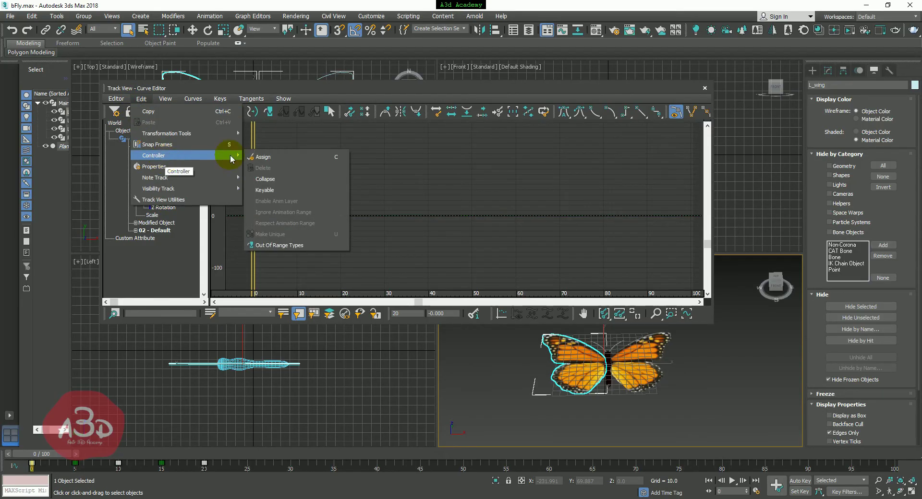
left_click(294, 246)
left_click_drag(205, 91, 264, 134)
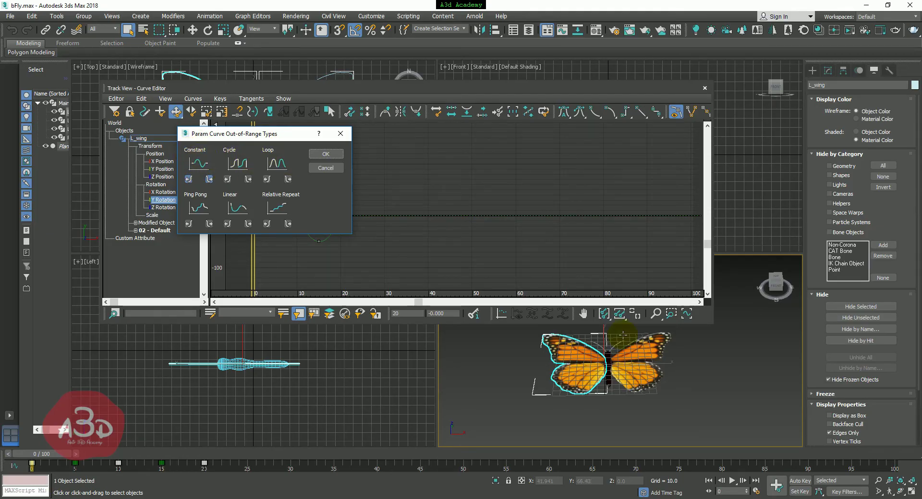
left_click(209, 179)
left_click(289, 179)
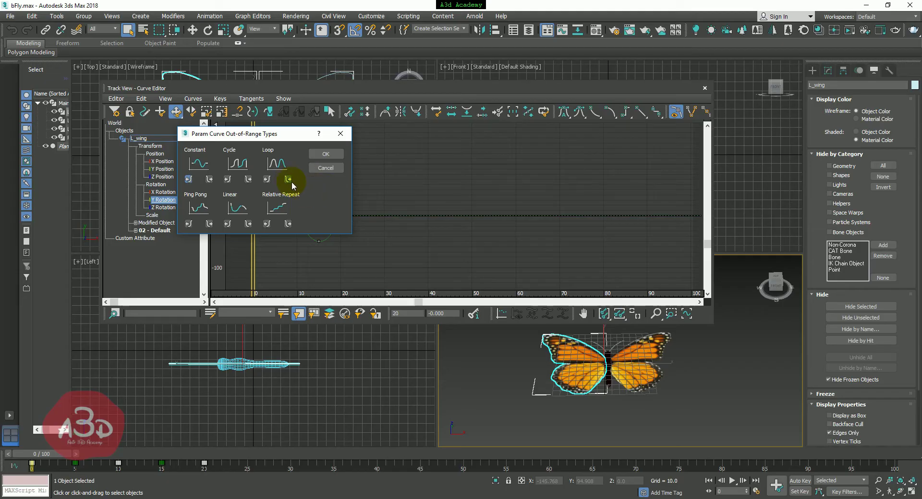
left_click(330, 155)
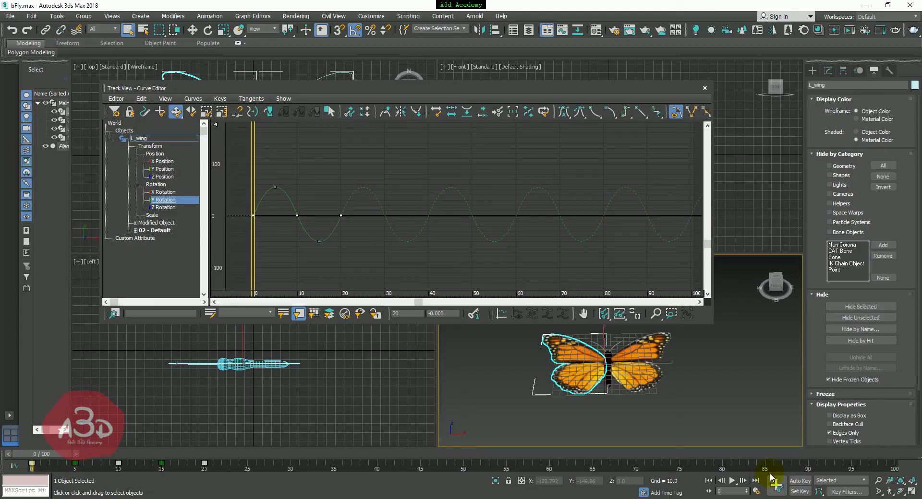
left_click(732, 481)
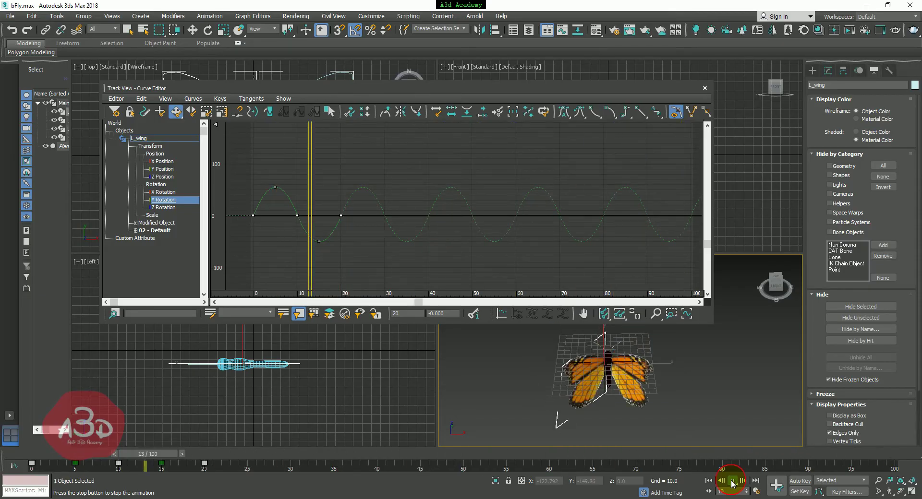
- Stop playback at frame 0 and set the right wing's Y Rotation out-of-range type to Loop after the last key
left_click(732, 481)
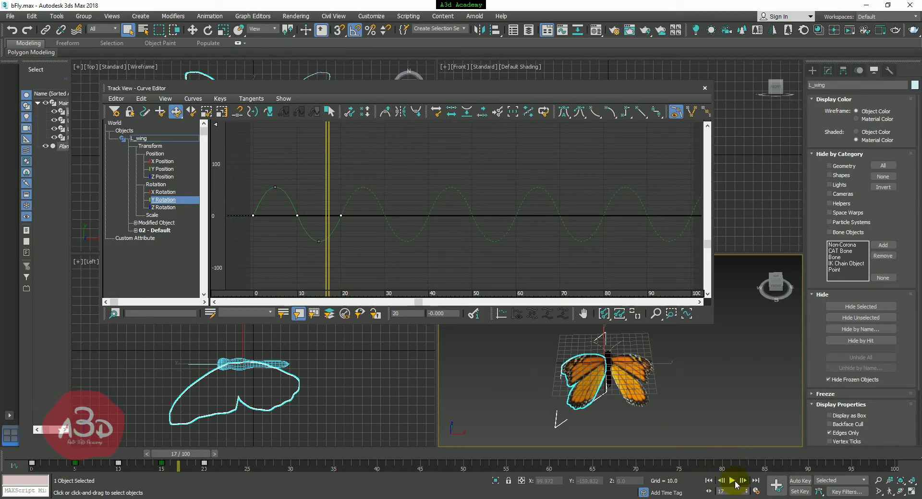
left_click(709, 481)
left_click(644, 383)
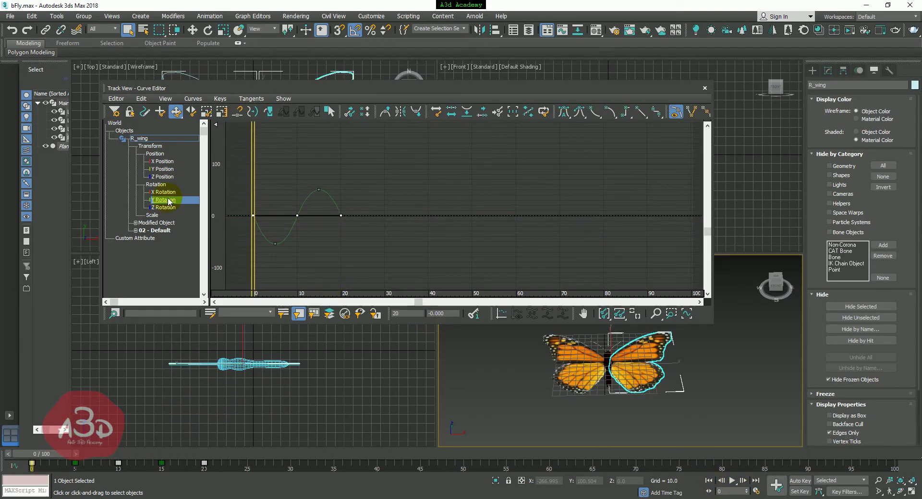
left_click(141, 99)
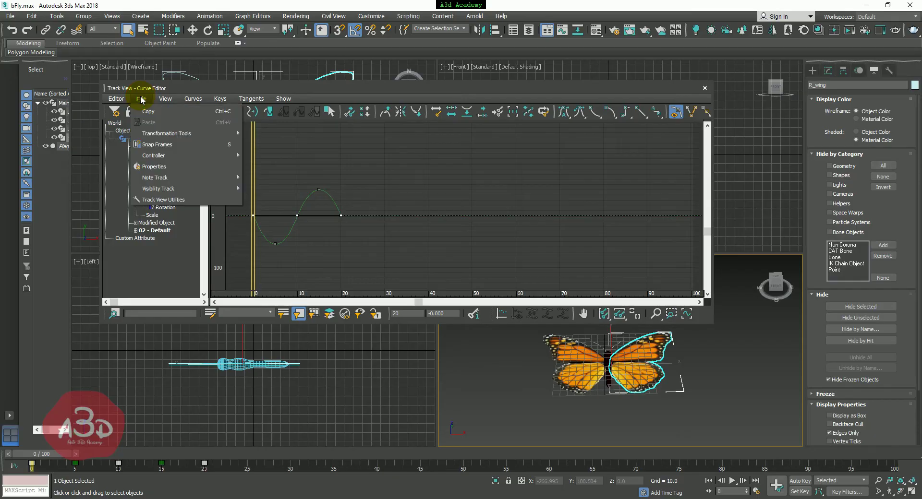
mouse_move(171, 154)
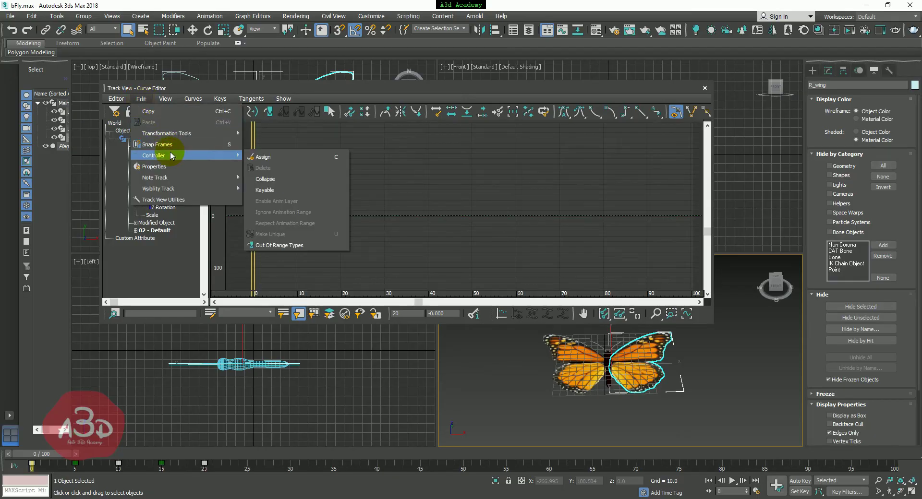
left_click(293, 246)
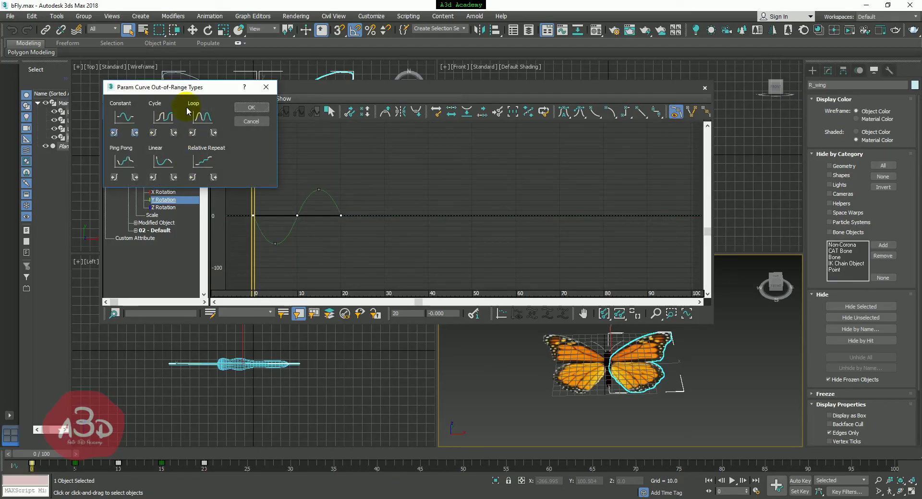
left_click(214, 133)
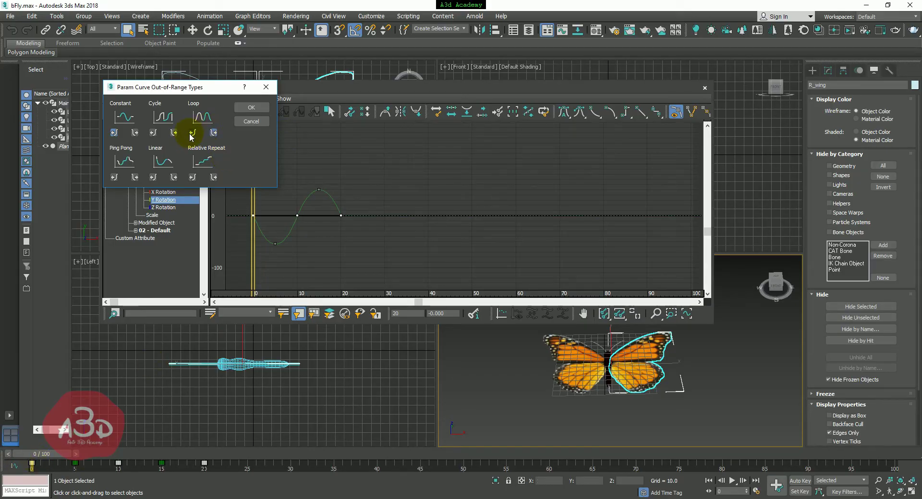
left_click(215, 133)
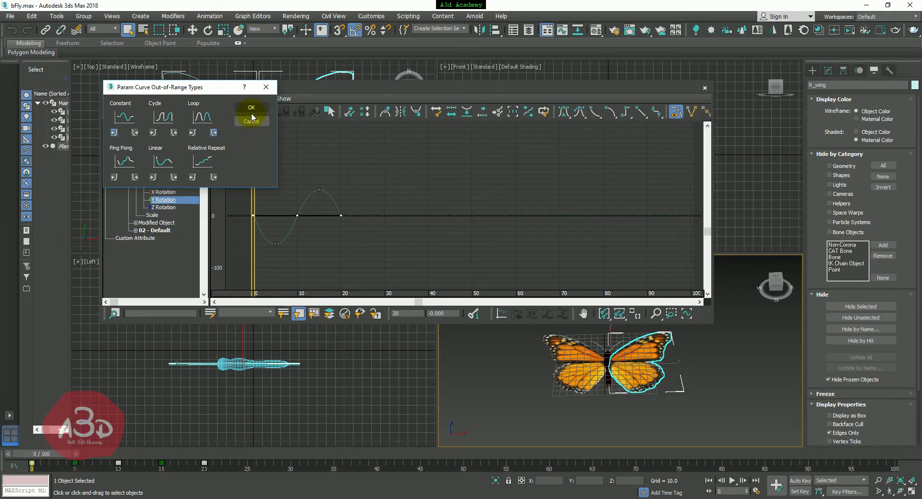
left_click(252, 108)
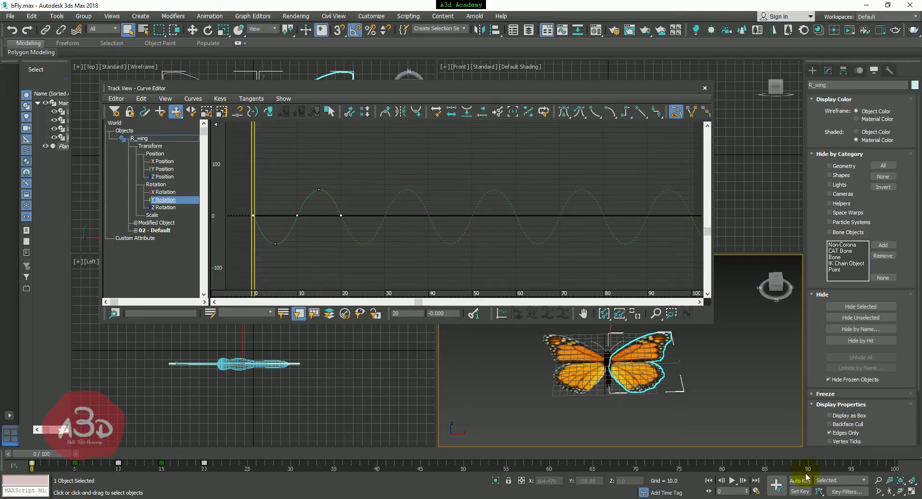
- Play the looping flap of both wings across the timeline and stop it
left_click(732, 480)
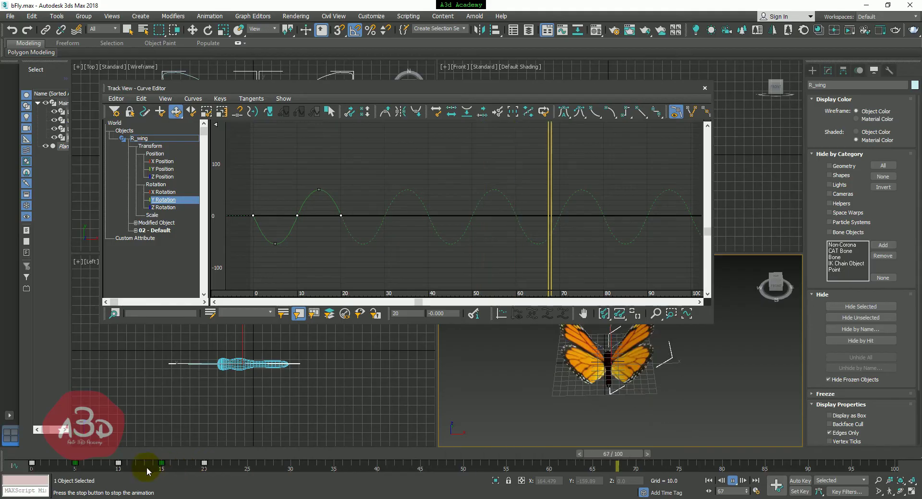
left_click(118, 463)
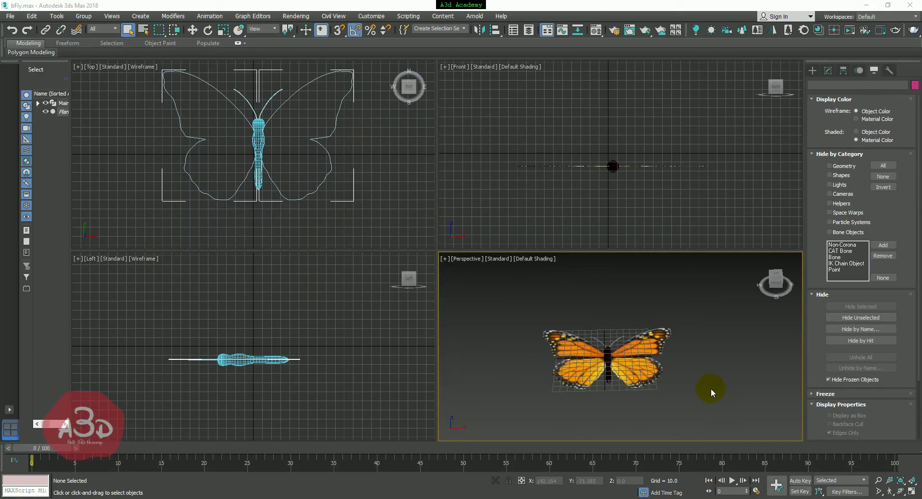
left_click(734, 481)
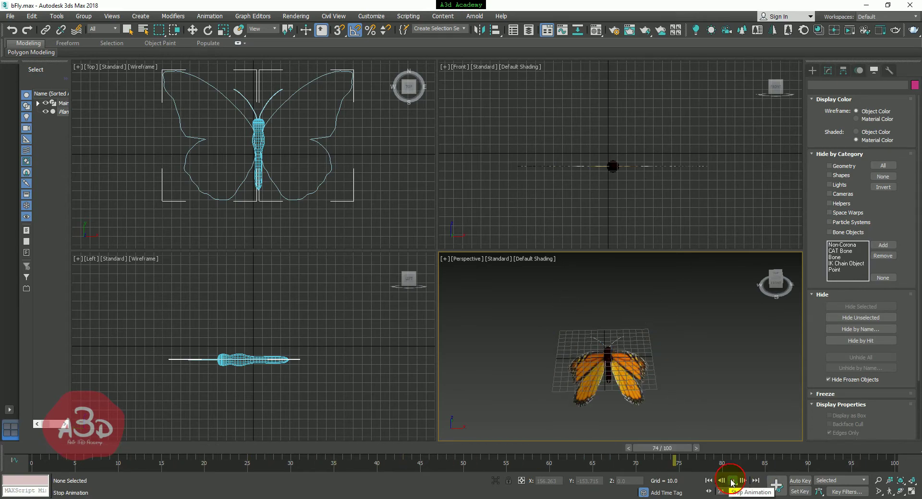
left_click(731, 481)
- Shorten the right wing's Y Rotation range in the Dope Sheet so that it ends at frame 10
left_click(670, 349)
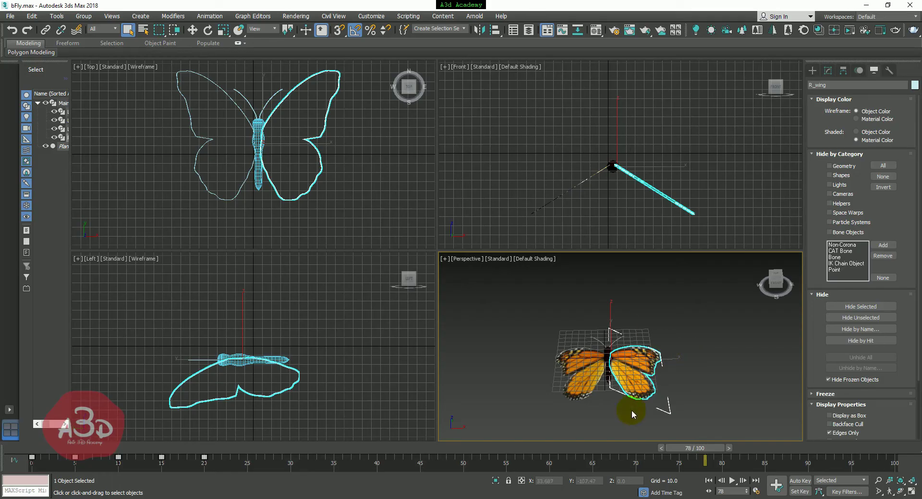
left_click(159, 456)
right_click(639, 364)
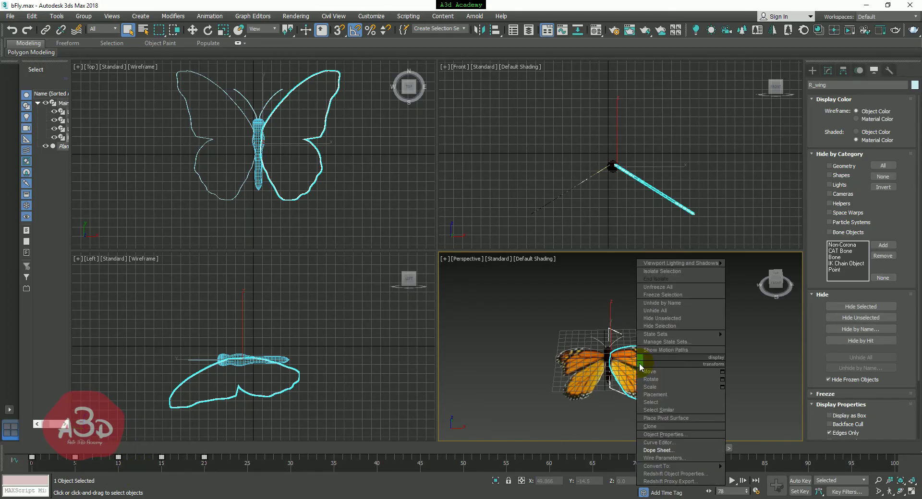
left_click(663, 451)
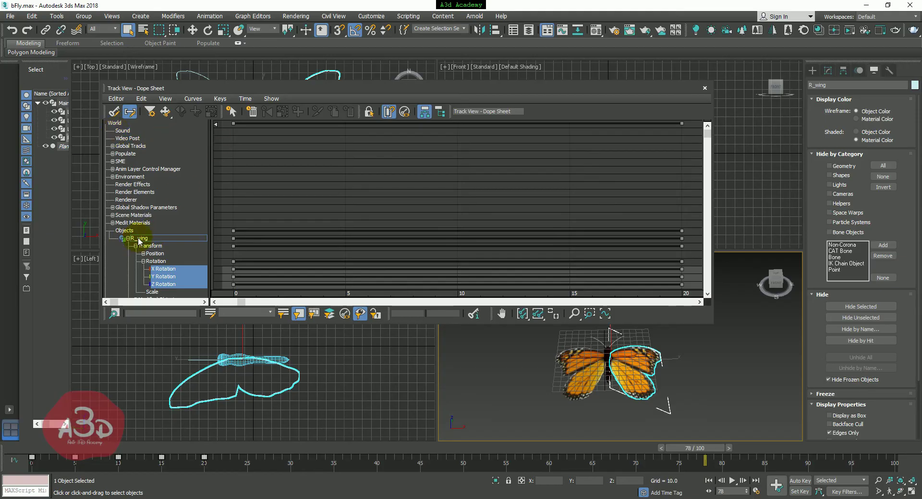
left_click(164, 277)
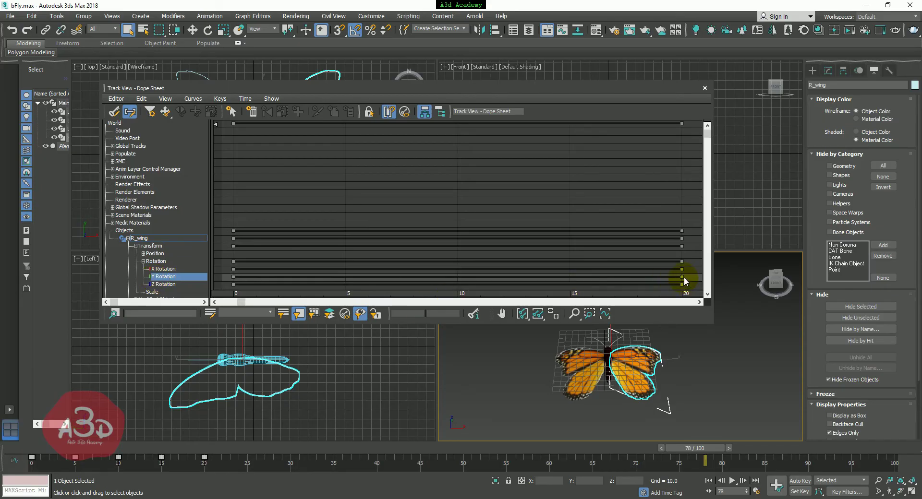
left_click_drag(678, 277, 460, 297)
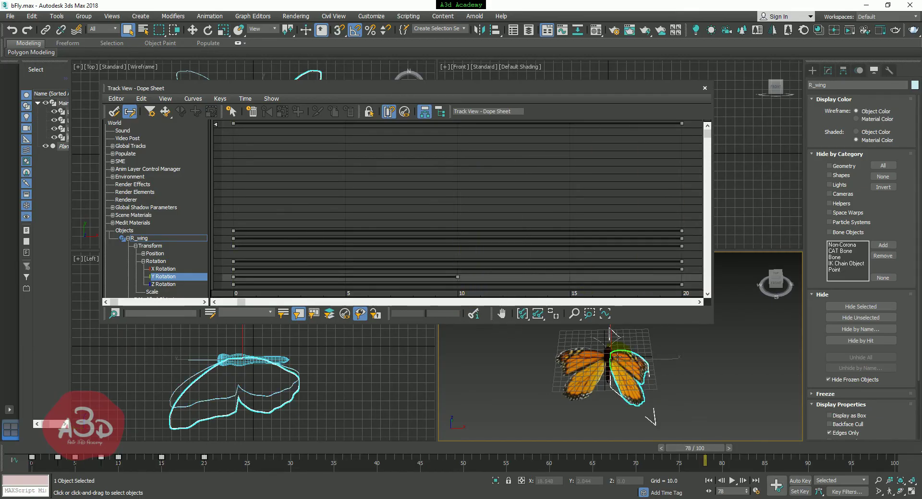
- Play the animation with the right wing's shortened range and go back to frame 0
left_click(709, 481)
left_click(731, 481)
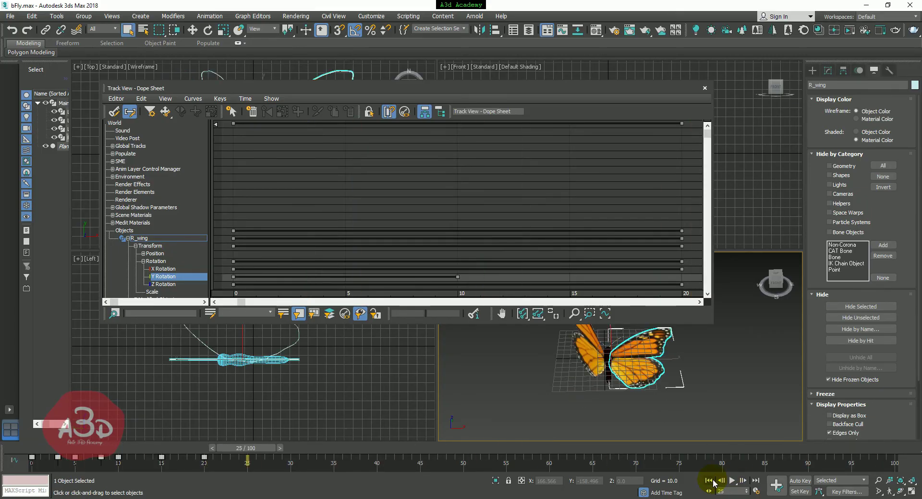
left_click(709, 480)
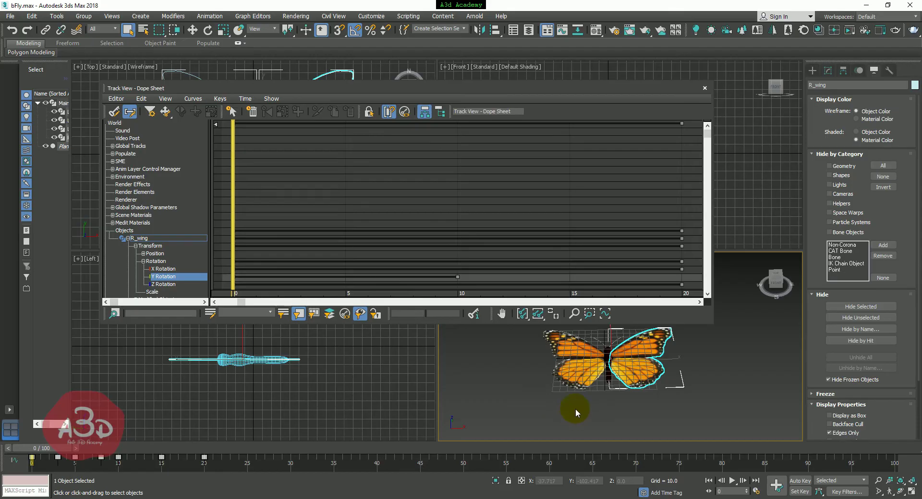
- Shorten the left wing's Y Rotation range to end at frame 10, then preview the flap from frame 0
left_click(562, 375)
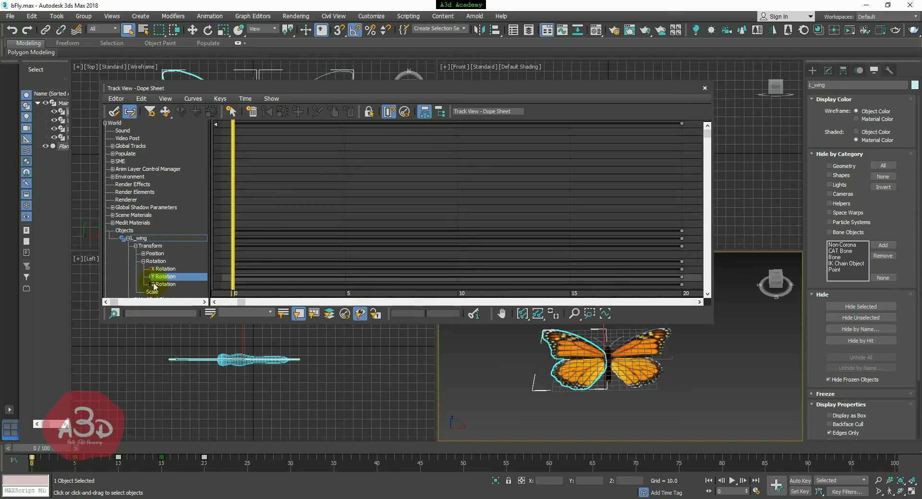
left_click_drag(680, 277, 466, 300)
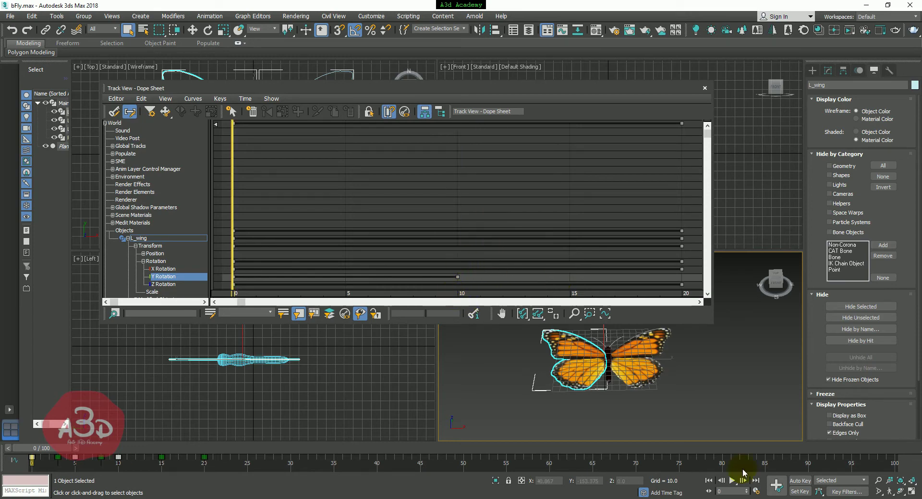
left_click(731, 481)
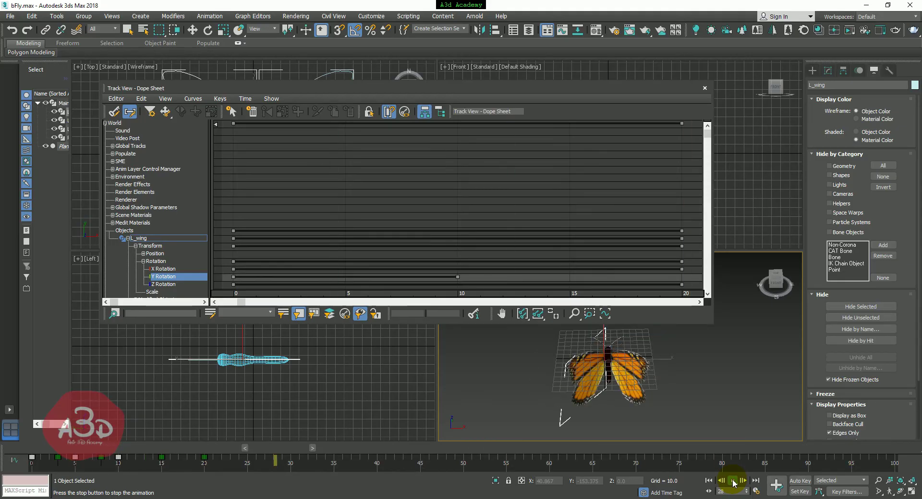
left_click(732, 481)
left_click(708, 480)
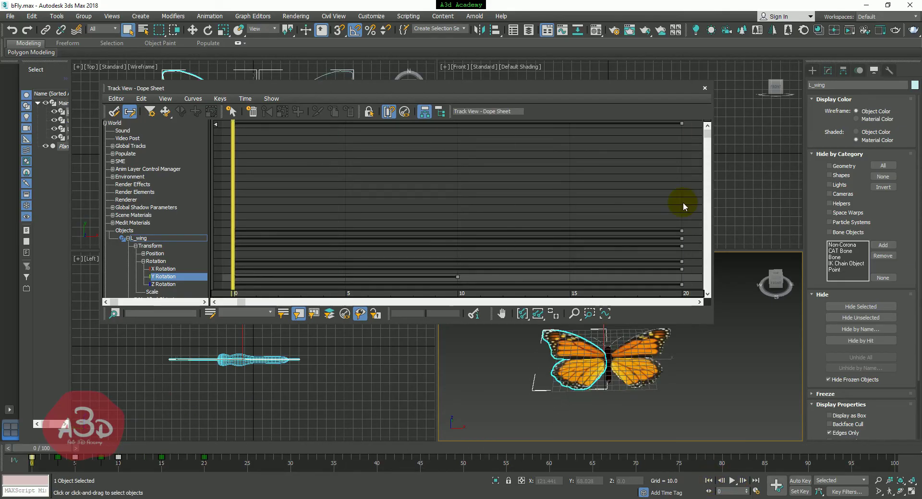
- Close the Dope Sheet, clear the selection and show the butterfly smaller and at a slight angle in the Perspective view
left_click(705, 88)
left_click(704, 384)
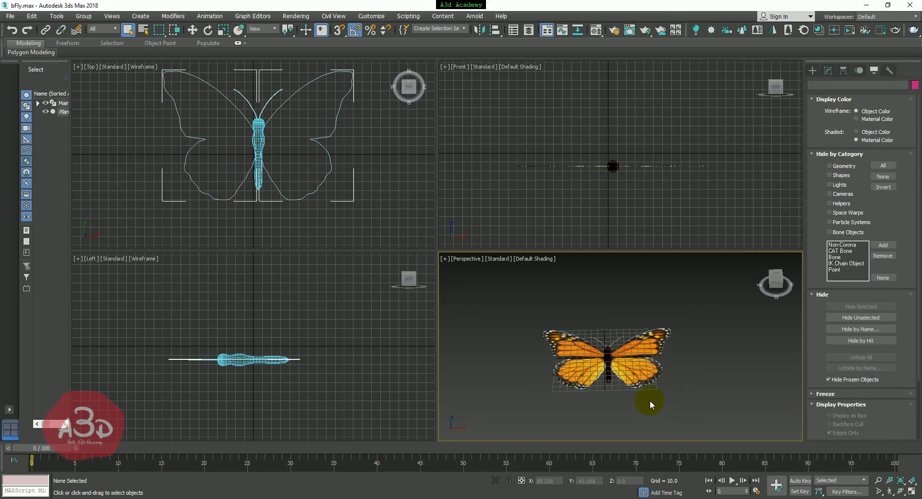
middle_click_drag(641, 396, 642, 429, "alt")
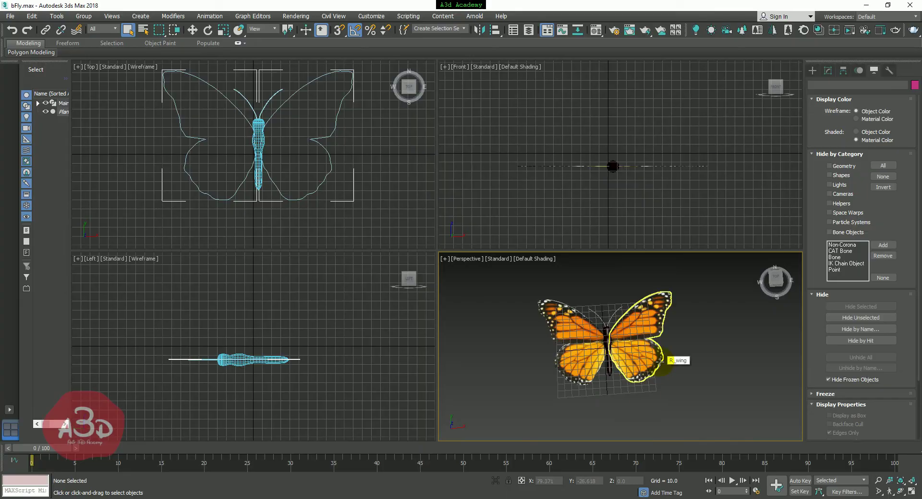
scroll(670, 367, "down", 3)
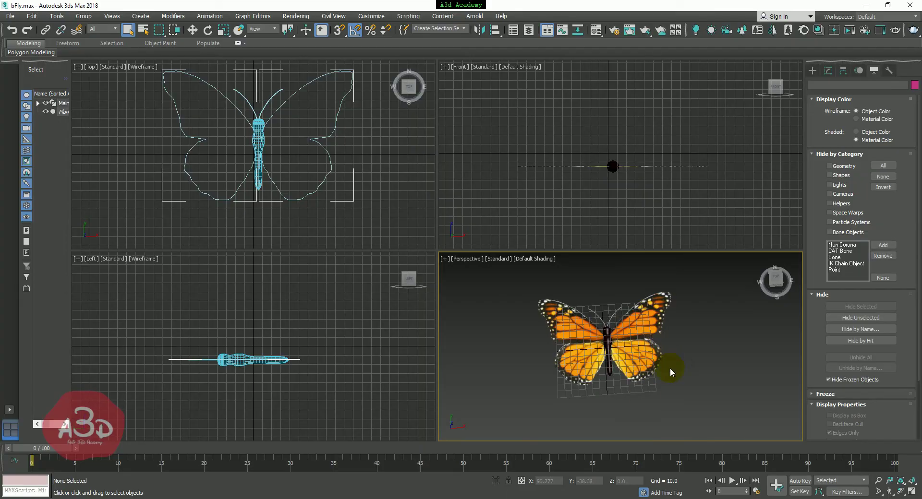
middle_click_drag(680, 384, 668, 370, "alt")
- Assign the bitmap garden02 from the Butterfly folder as the environment map
key("8")
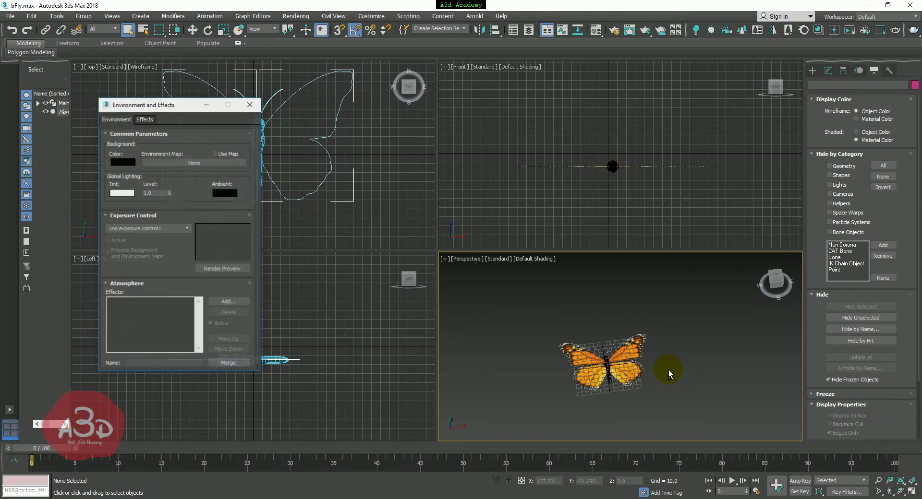
left_click_drag(150, 109, 282, 128)
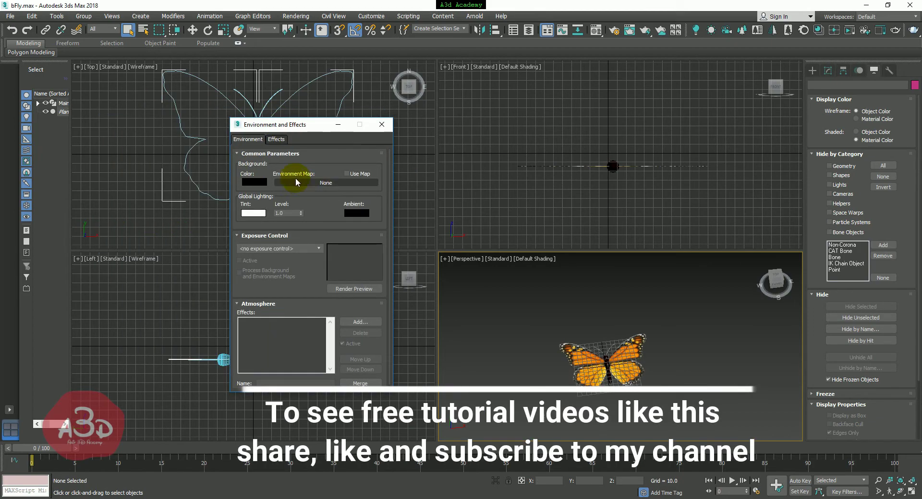
left_click(319, 183)
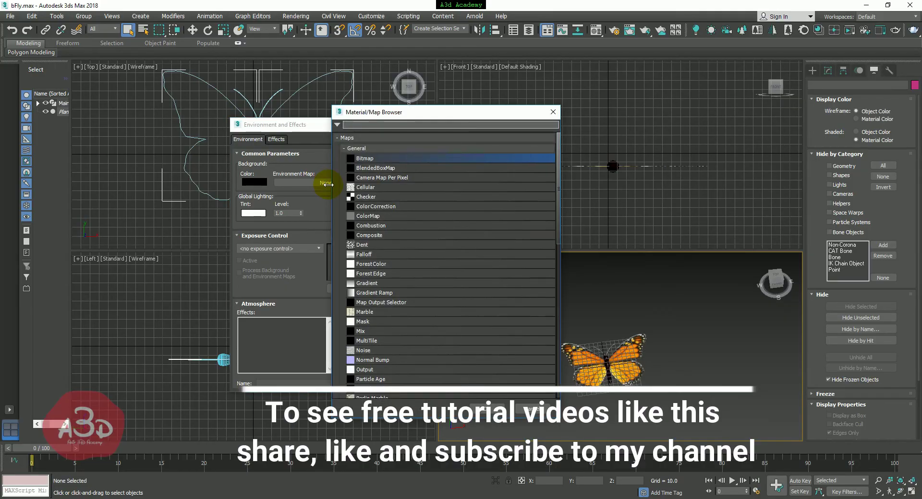
double_click(373, 159)
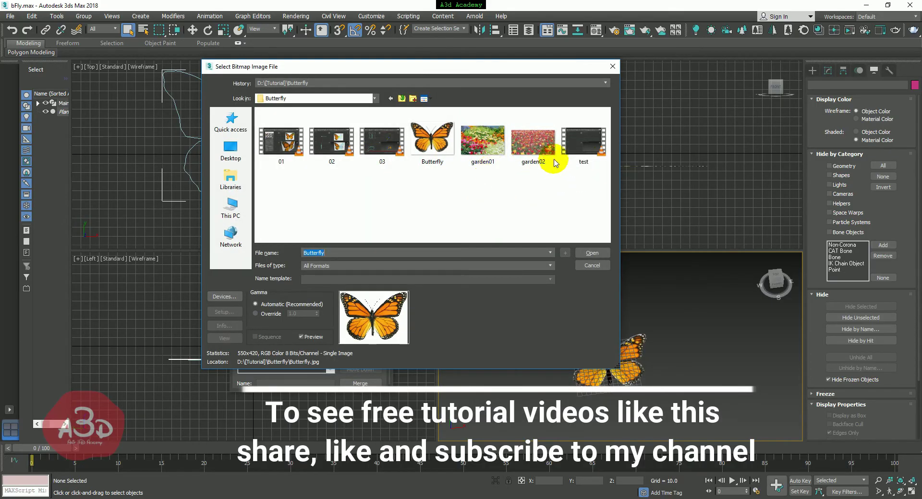
left_click(533, 145)
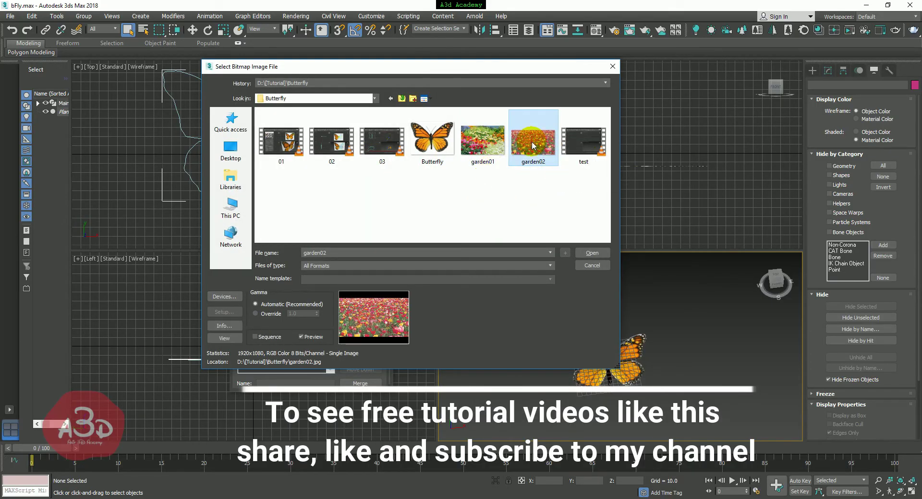
left_click(484, 141)
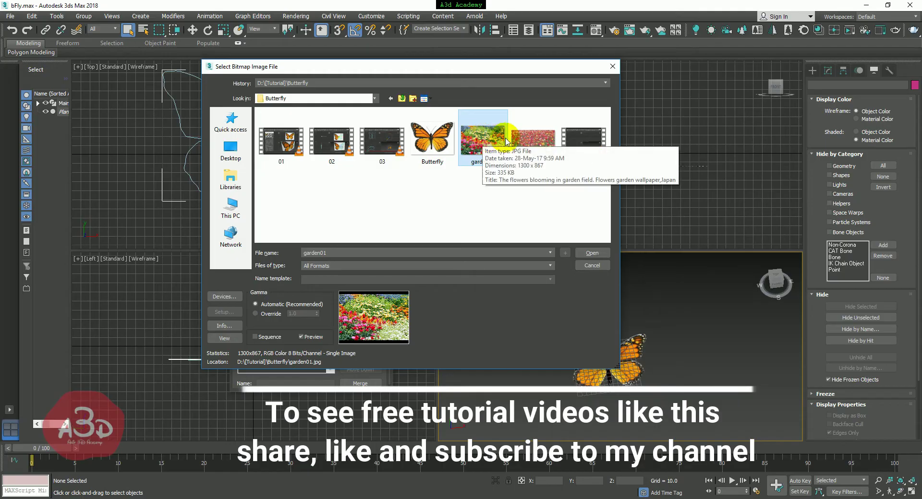
left_click(528, 143)
left_click(592, 251)
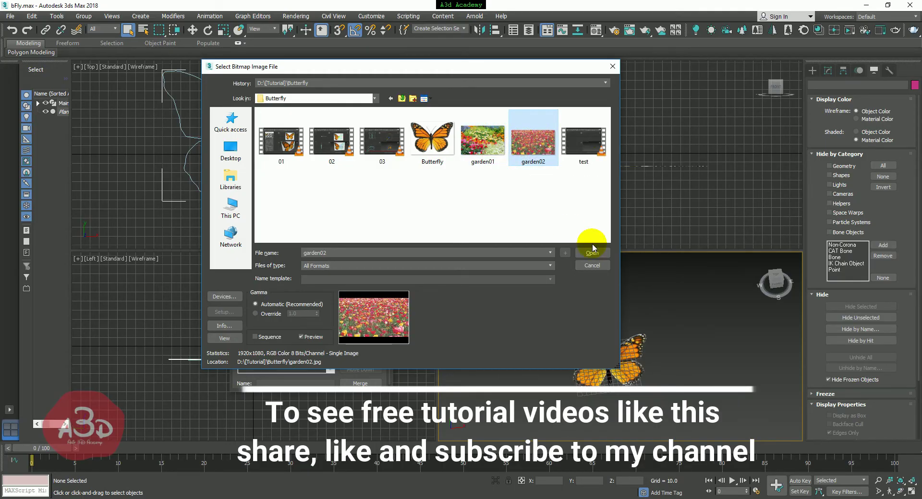
left_click(592, 255)
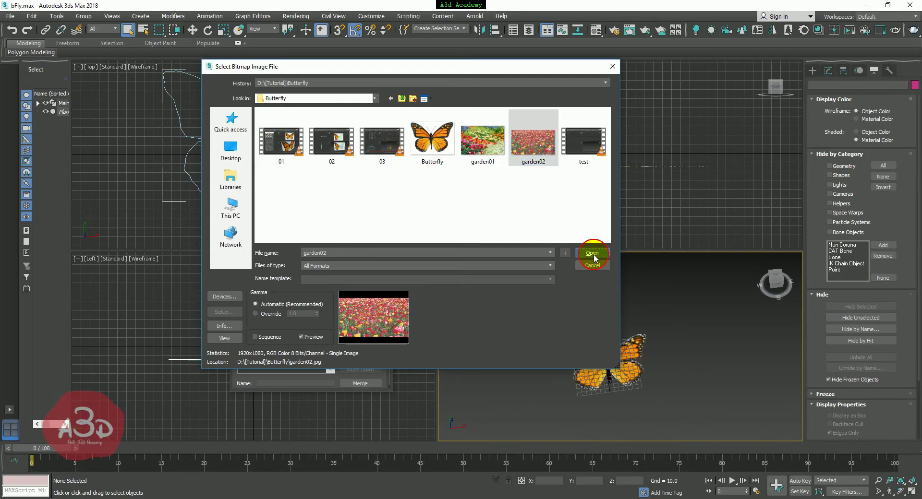
- Move the Environment and Effects window aside and show the environment background in the Perspective view
left_click_drag(342, 126, 244, 127)
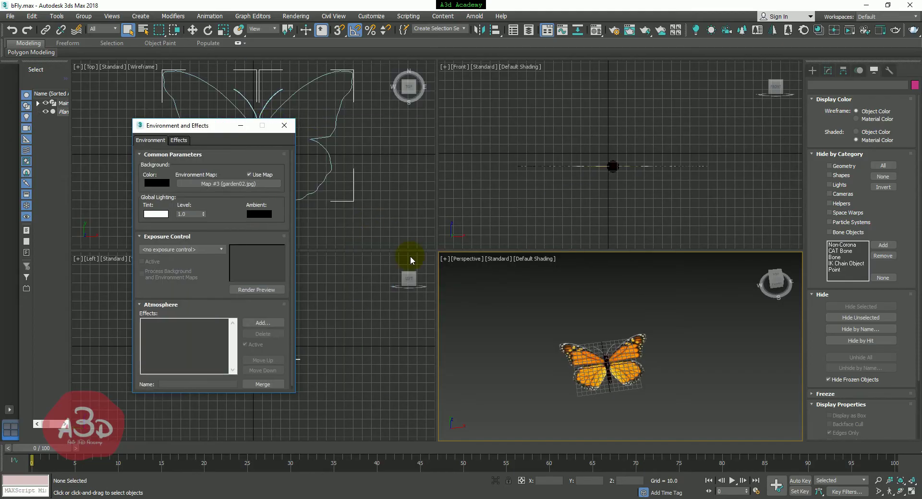
left_click(636, 425)
key("alt+b")
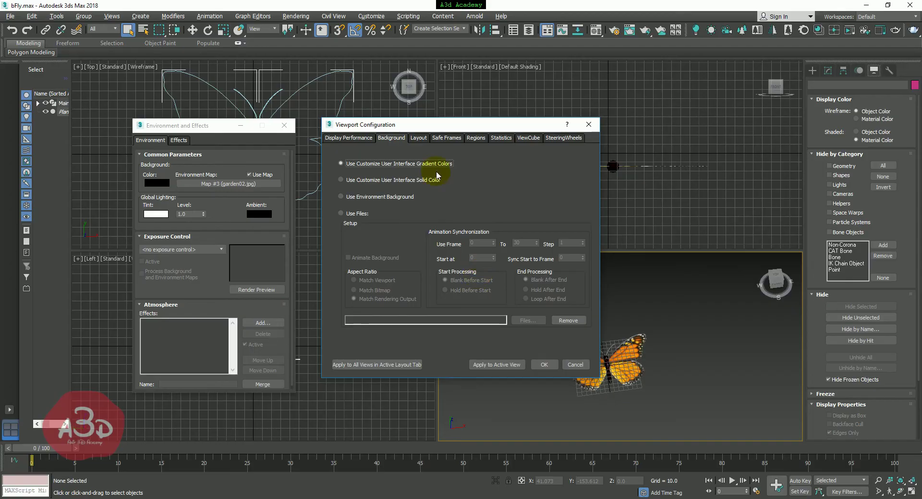
left_click(547, 366)
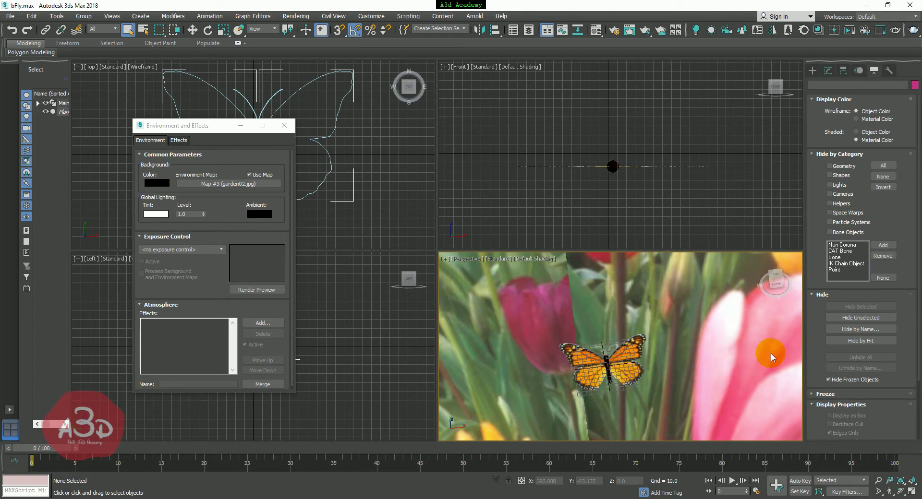
- Copy the garden02 environment map as an instance into an empty Material Editor sample slot
key("m")
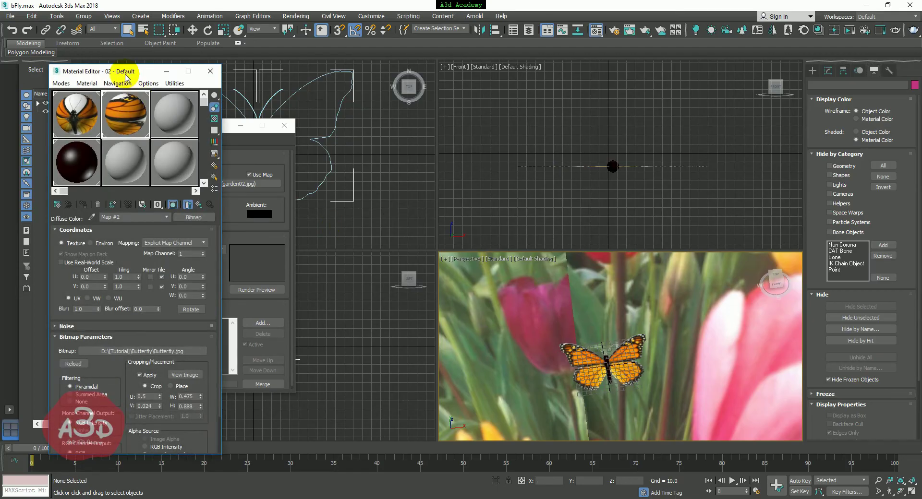
left_click_drag(123, 72, 476, 80)
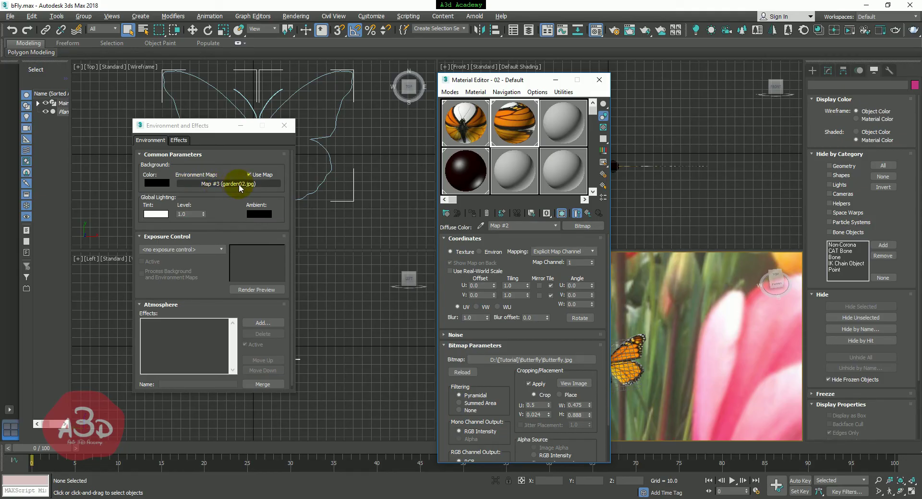
left_click_drag(240, 188, 520, 169)
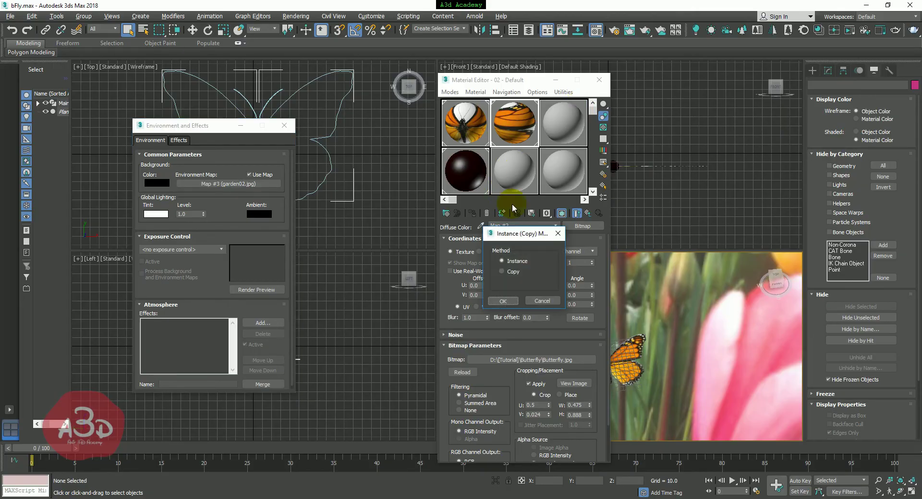
left_click(502, 300)
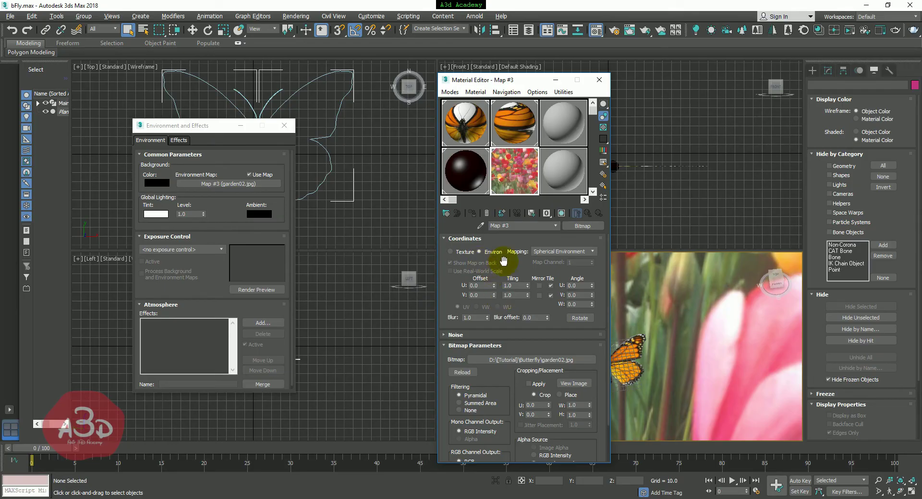
- Set the garden02 map's environment mapping to Screen and minimize the Material Editor
left_click(574, 252)
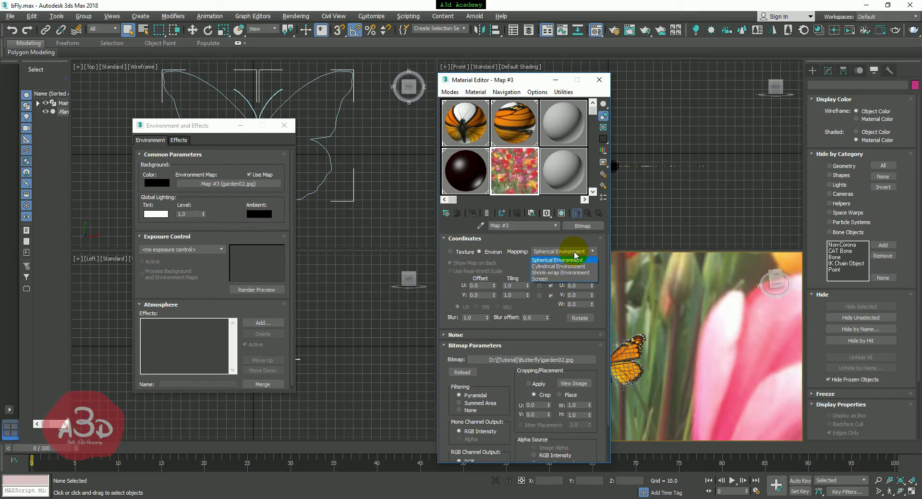
left_click(544, 279)
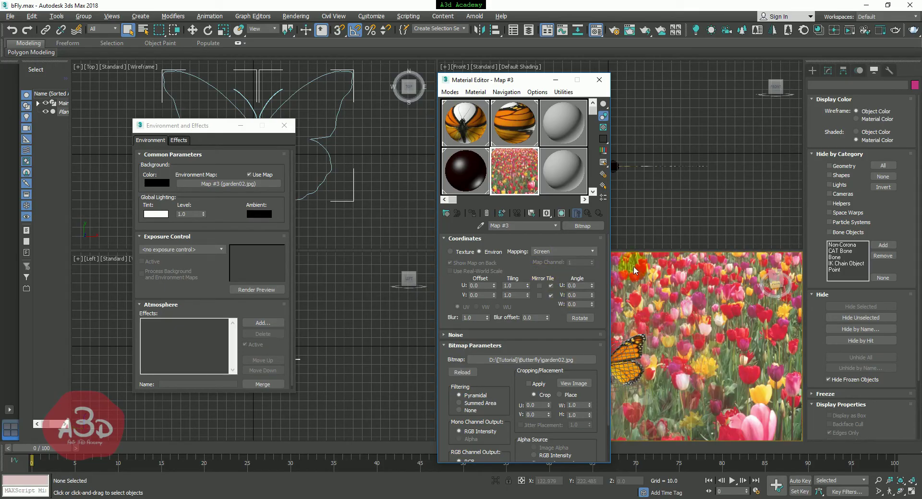
left_click(556, 80)
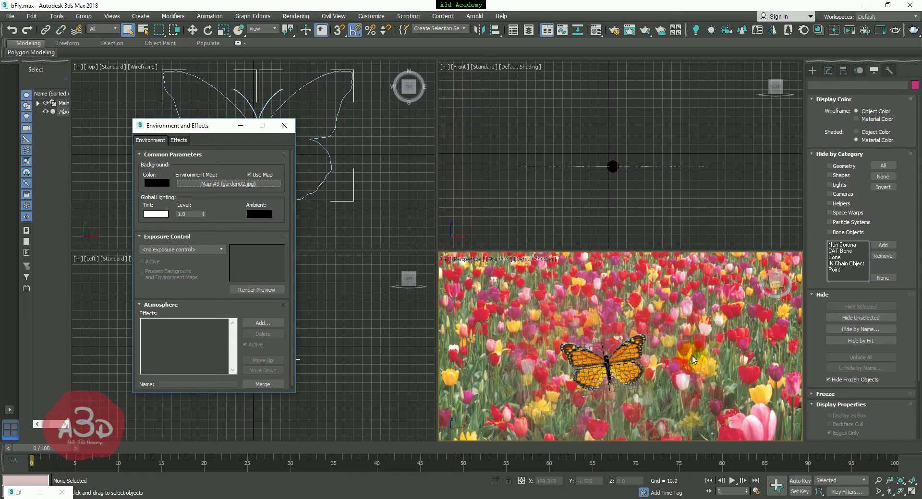
- Show the butterfly smaller against the tulips, preview the wing flap and go back to frame 0
scroll(687, 380, "down", 2)
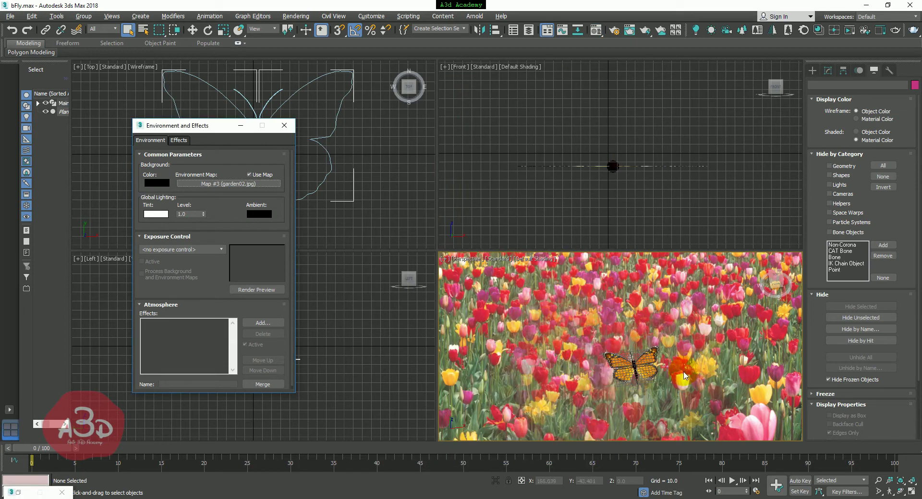
mouse_move(684, 375)
middle_mouse_down("alt")
mouse_move(675, 352)
mouse_move(678, 377)
mouse_move(632, 373)
mouse_move(683, 378)
middle_mouse_up("alt")
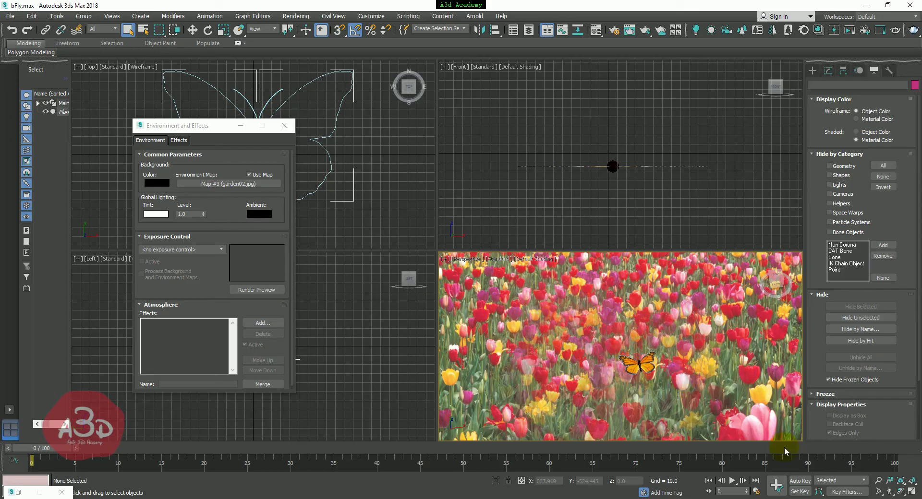
left_click(732, 481)
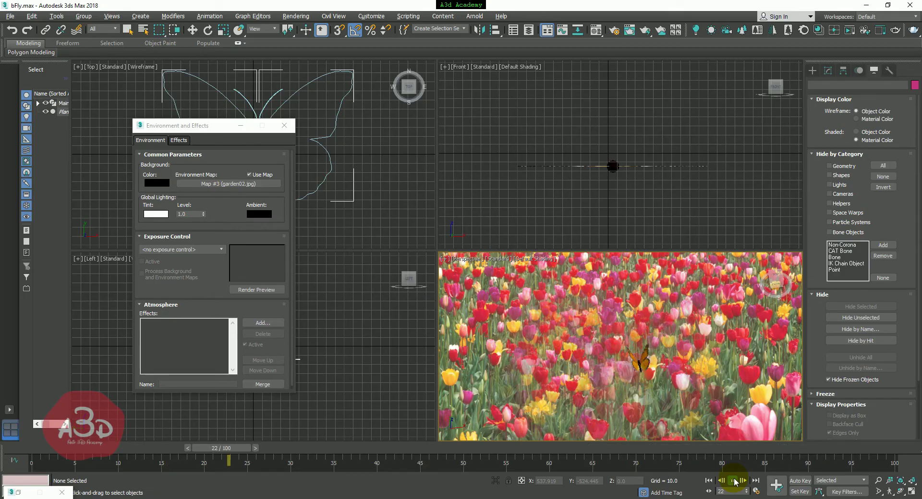
left_click(734, 481)
left_click(708, 481)
- Frame the butterfly larger in the Perspective view, select its Main body and turn on Auto Key
left_click(644, 387)
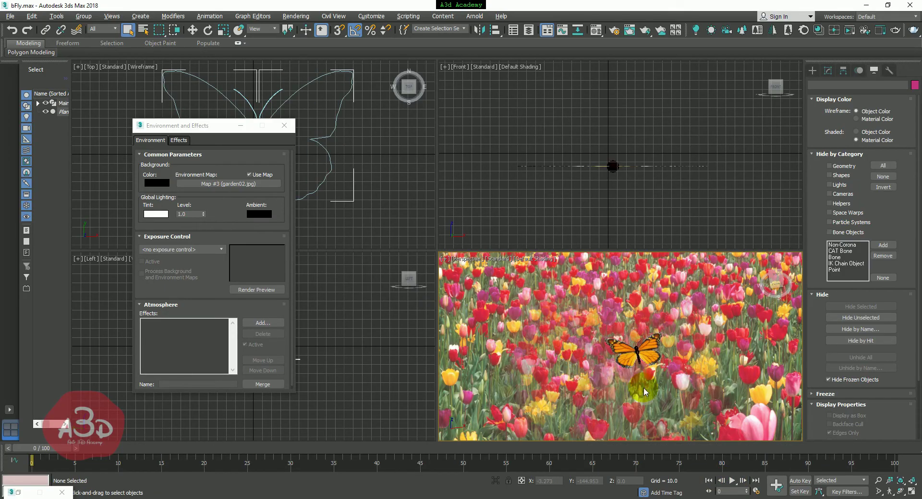
middle_click_drag(649, 376, 614, 413)
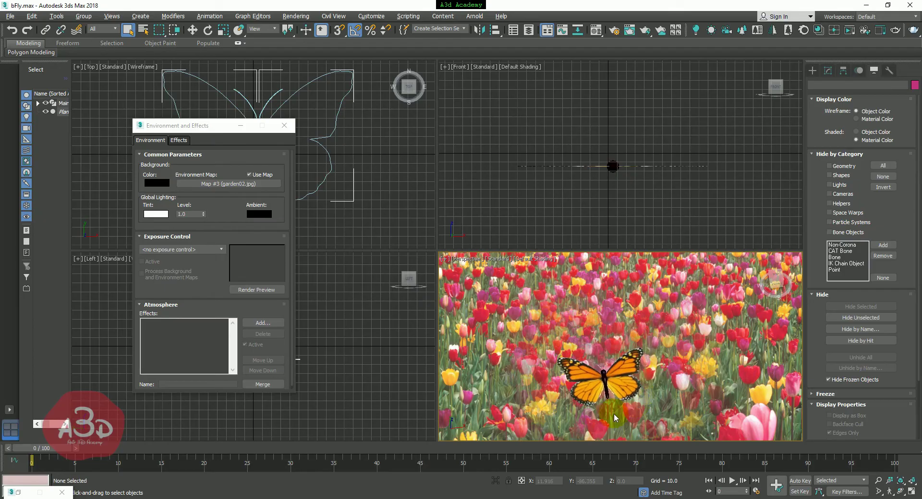
scroll(590, 413, "up", 3)
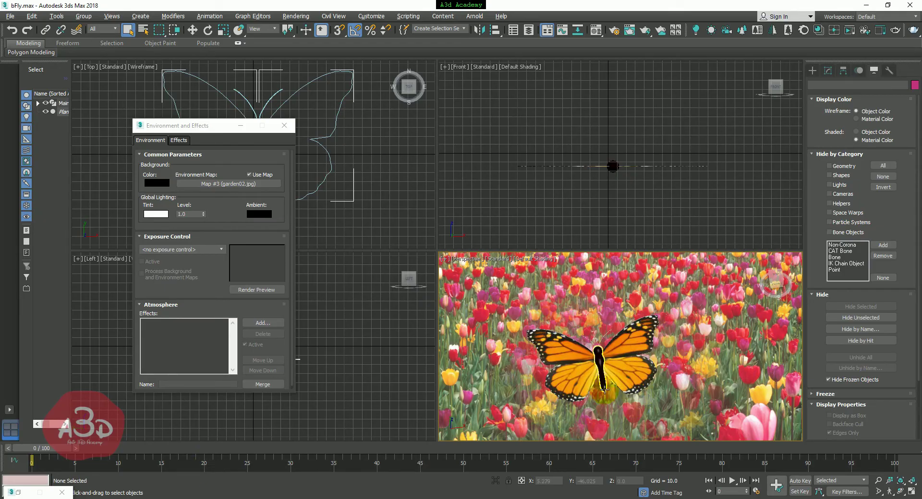
left_click(604, 390)
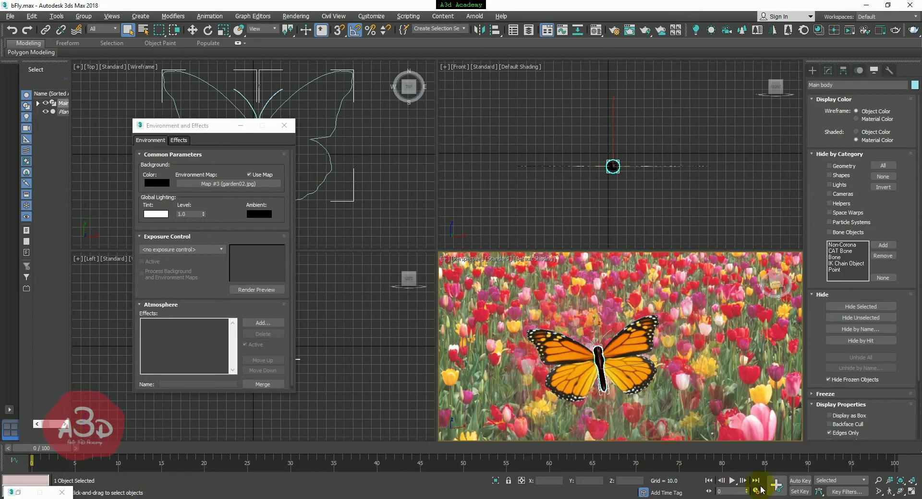
left_click(799, 481)
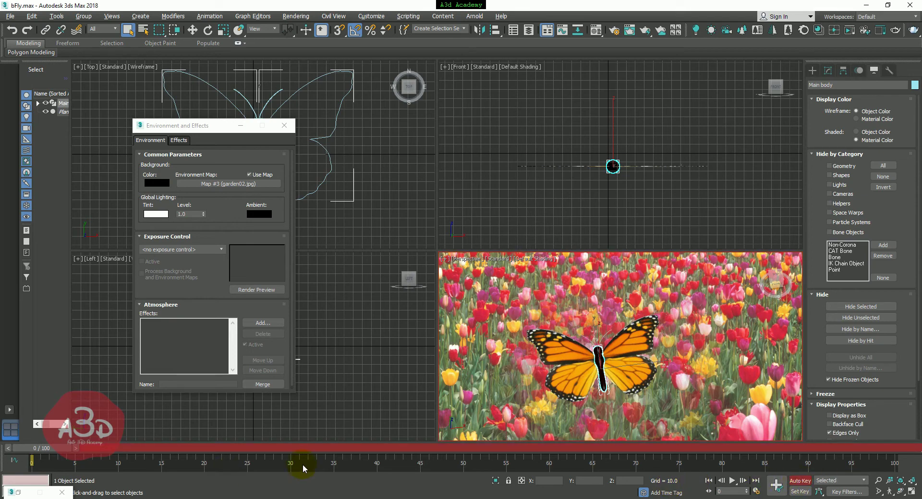
- Key the Main body at frame 8, moved up to about Z 114
right_click(379, 411)
key("w")
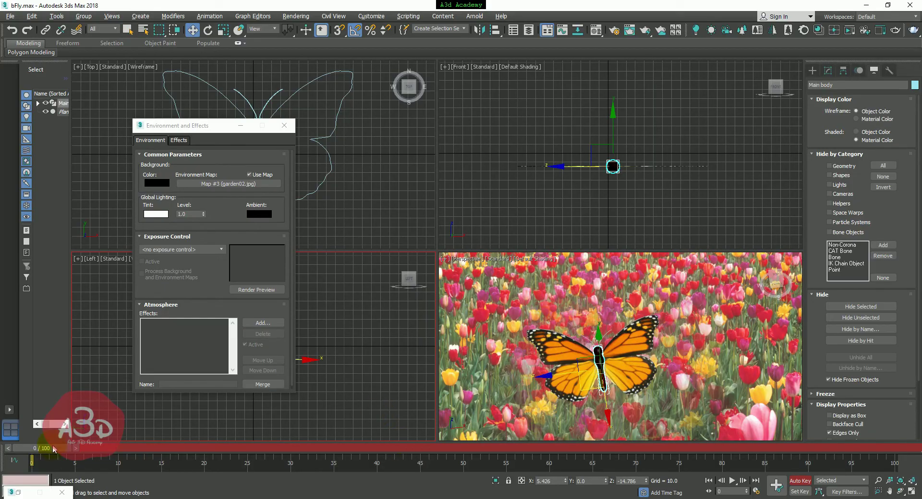
left_click_drag(53, 448, 122, 444)
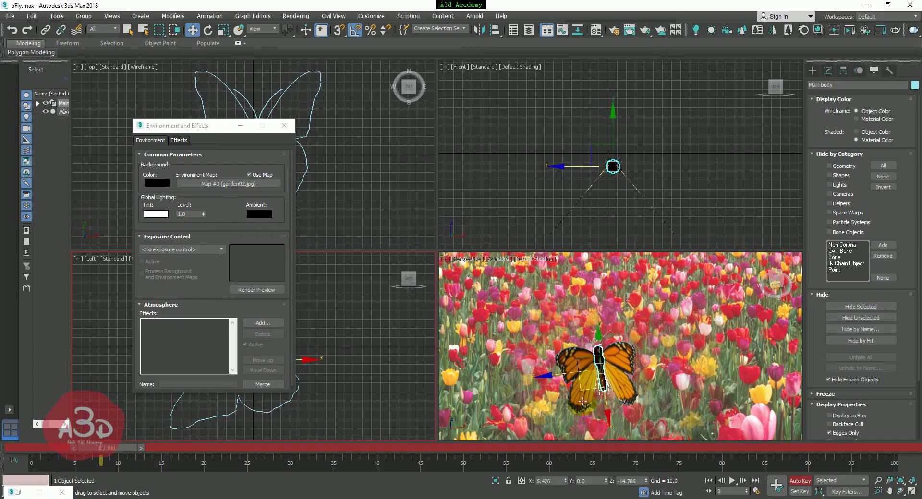
left_click_drag(598, 349, 598, 283)
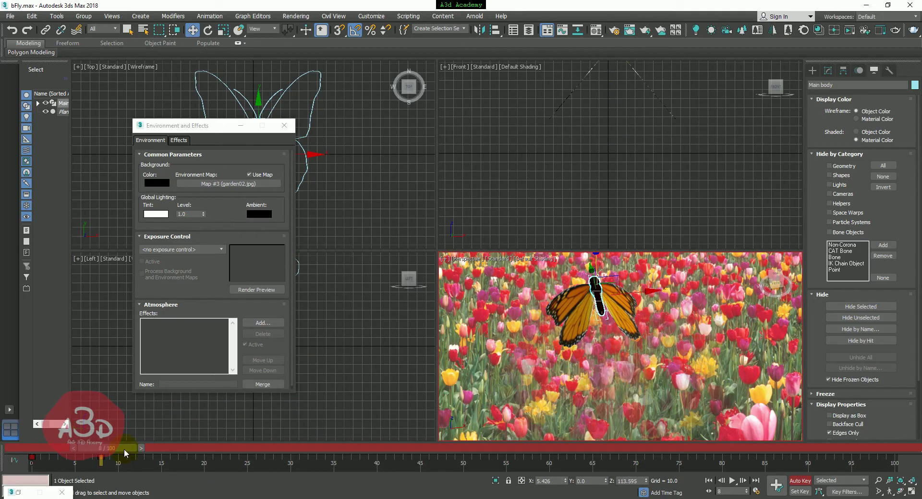
- Key the Main body at frame 15, moved down and sideways to about X -73, Z -31
left_click_drag(124, 450, 185, 448)
key("w")
left_click(597, 285)
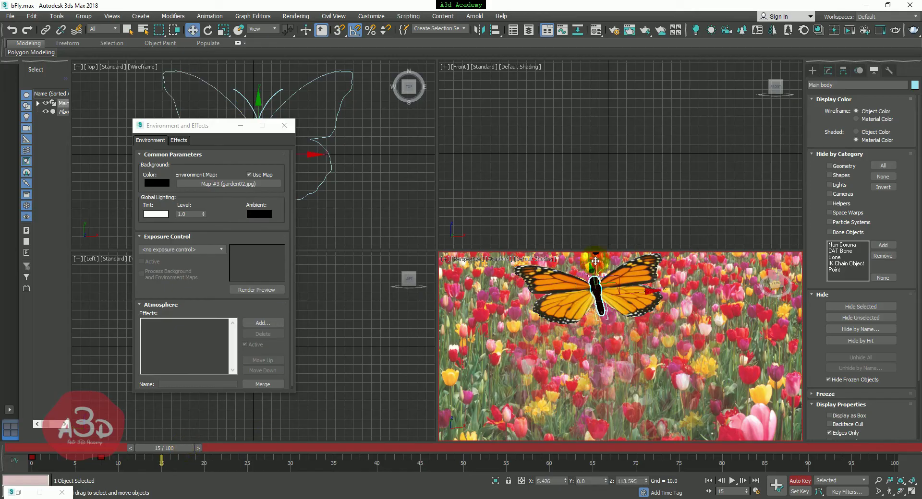
left_click_drag(598, 286, 570, 365)
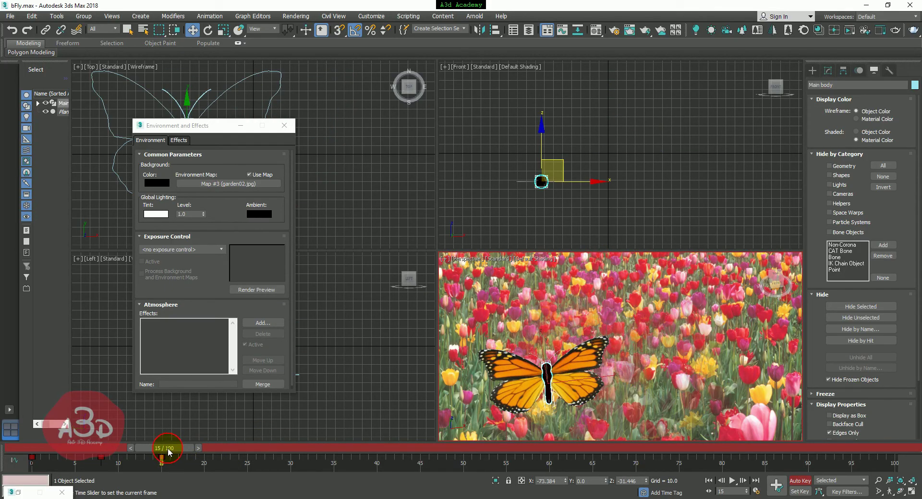
- Key the Main body at frame 25, moved to about X 66, Y 132 and raised by about 59 units
left_click_drag(163, 449, 247, 449)
left_click_drag(568, 370, 669, 298)
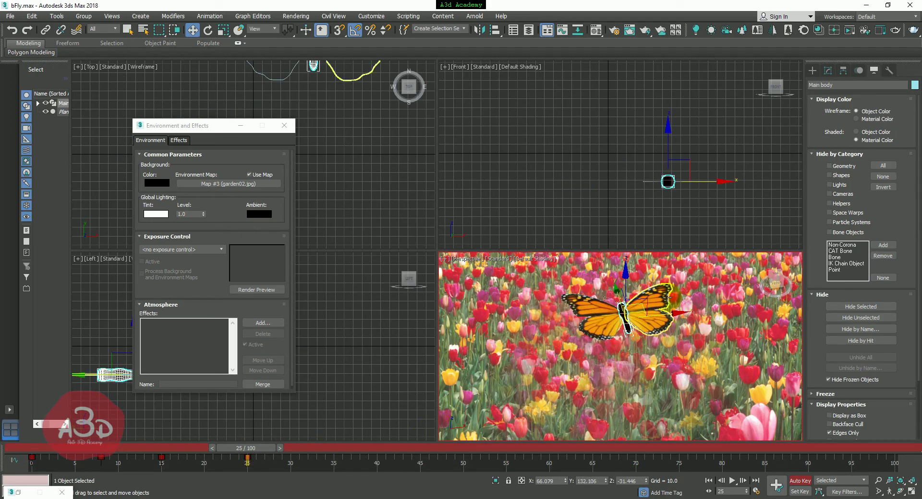
left_click(628, 263)
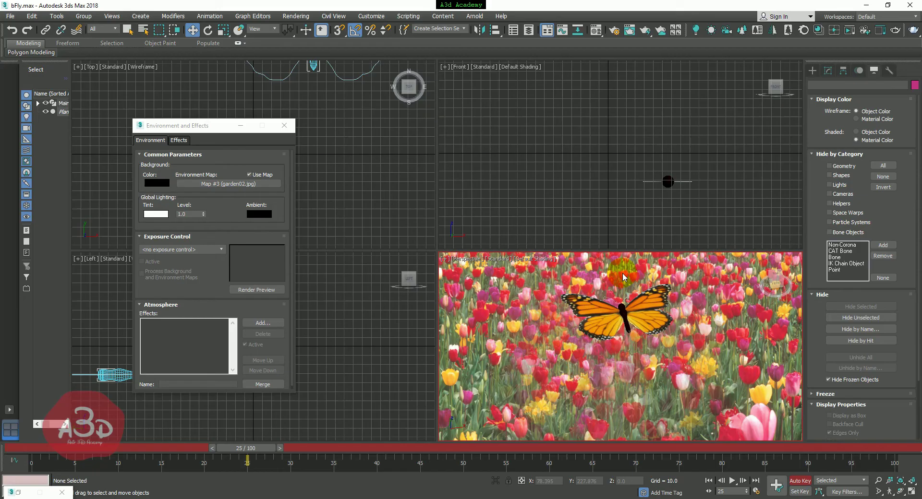
left_click(628, 331)
left_click_drag(628, 330, 624, 247)
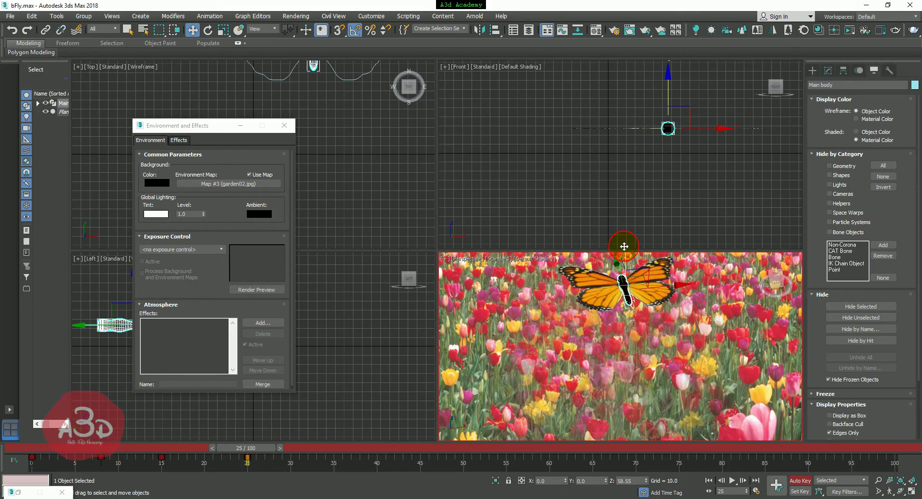
- Key the Main body lowered to about Z -228 at frame 32 and raised to about Z -41 at frame 49
left_click_drag(246, 448, 316, 447)
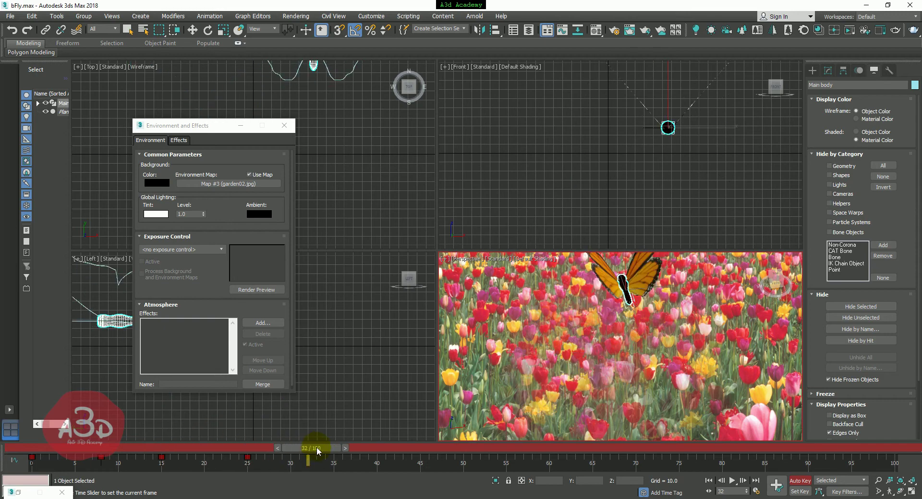
key("w")
left_click_drag(625, 261, 625, 383)
left_click_drag(316, 450, 452, 446)
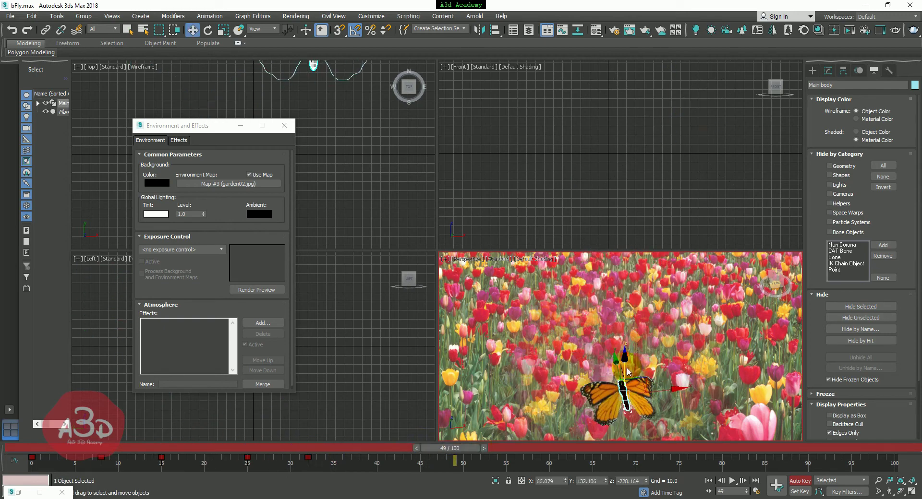
left_click_drag(624, 361, 624, 289)
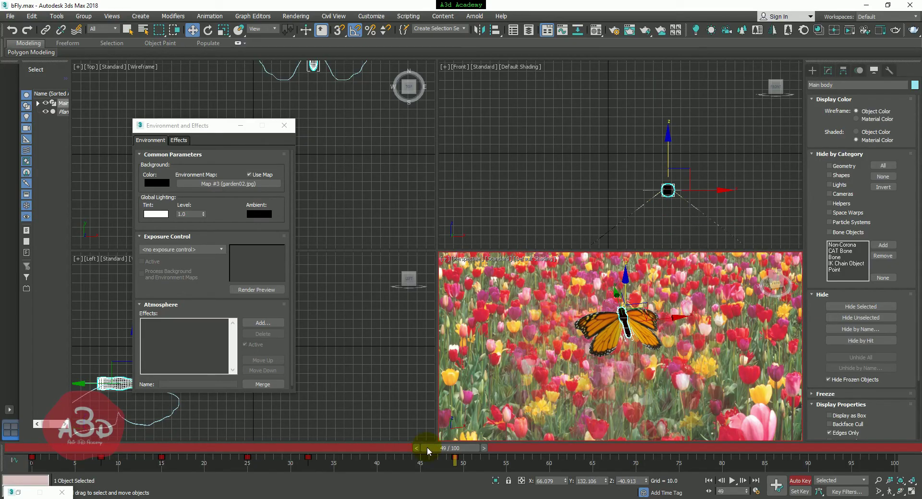
- Key the Main body lowered to about Z -183 at frame 60 and moved up and to the right at frame 68
left_click_drag(461, 446, 554, 447)
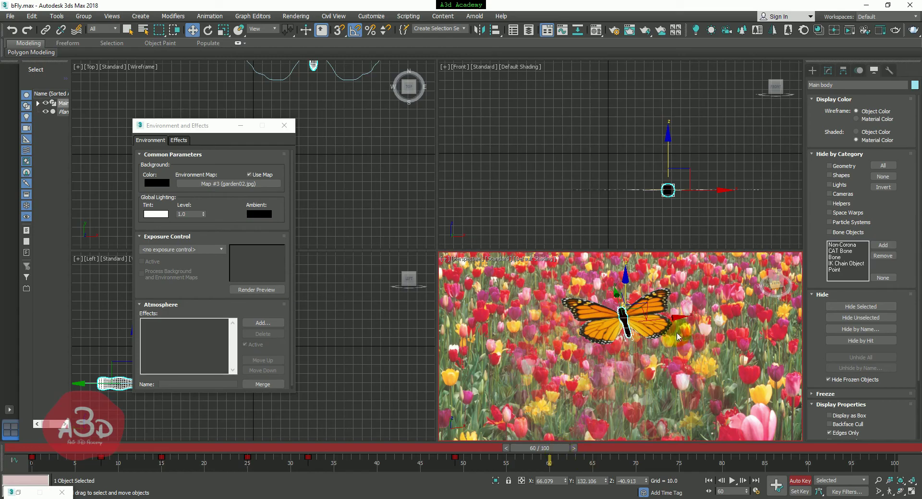
left_click_drag(617, 284, 617, 342)
left_click_drag(537, 449, 613, 445)
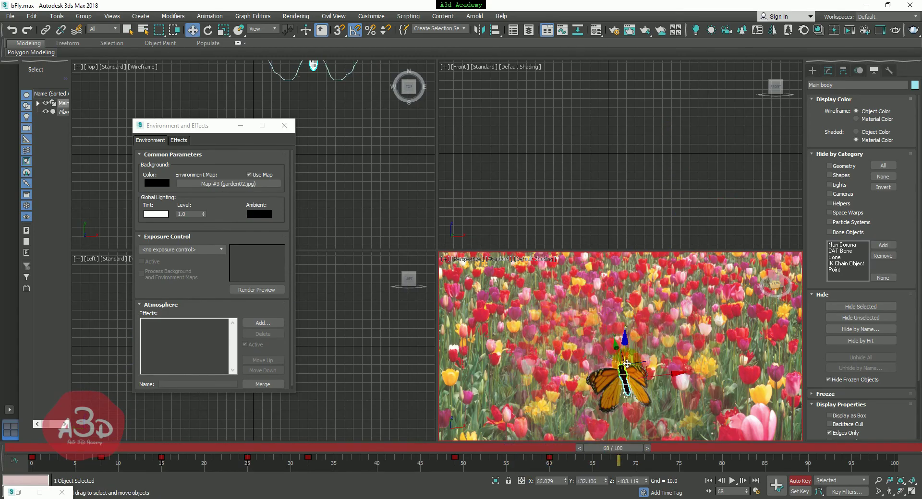
left_click_drag(623, 329, 704, 292)
- Key the Main body at about X -57, Z -189 at frame 75 and about X 42, Y 384 at frame 81
left_click_drag(615, 450, 679, 450)
left_click_drag(711, 299, 584, 373)
left_click_drag(674, 448, 719, 449)
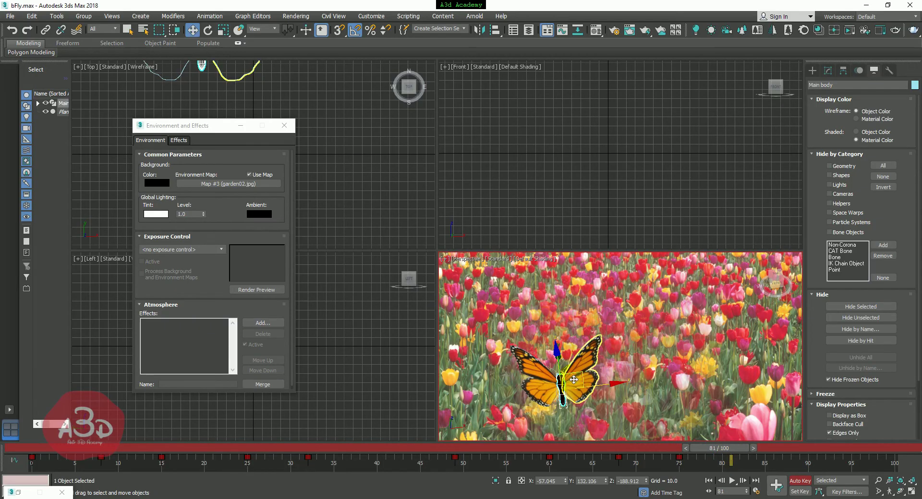
left_click_drag(581, 357, 611, 291)
- Key the Main body lowered to about Z -404 at frame 88 and raised to about Z -137 at frame 95
left_click_drag(727, 446, 788, 452)
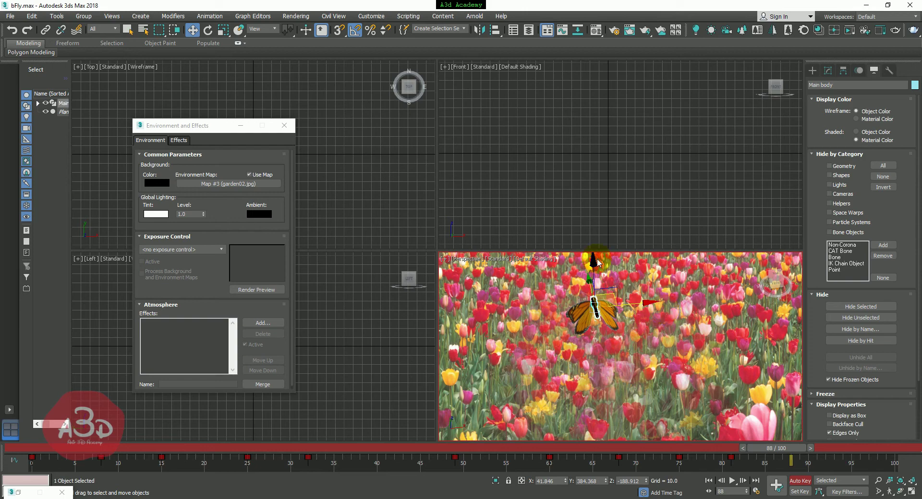
left_click_drag(594, 262, 595, 324)
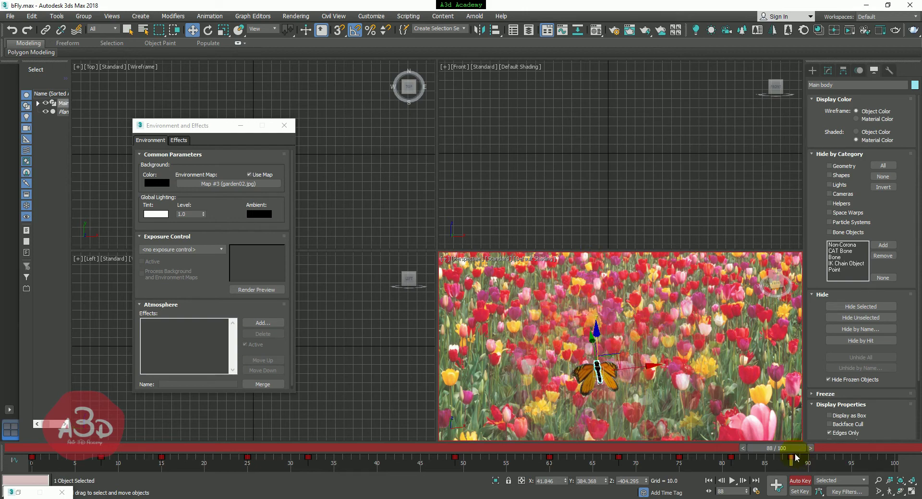
left_click_drag(793, 454, 840, 451)
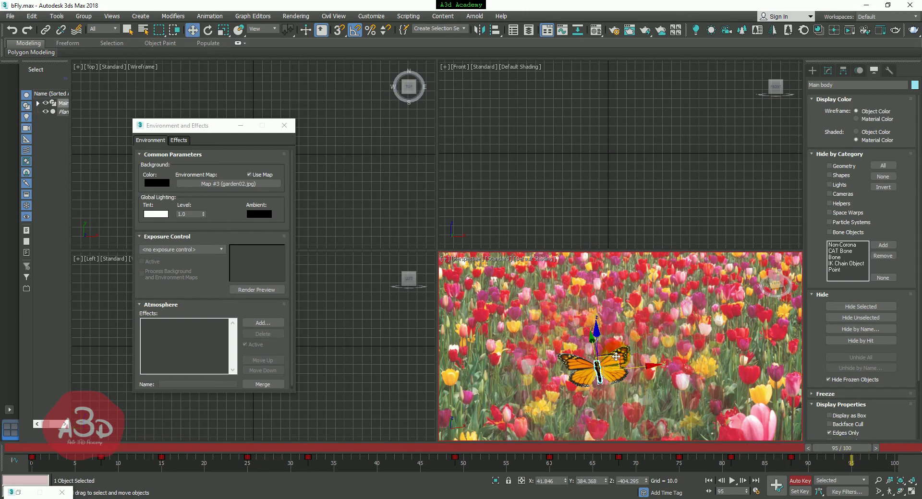
left_click_drag(602, 357, 618, 307)
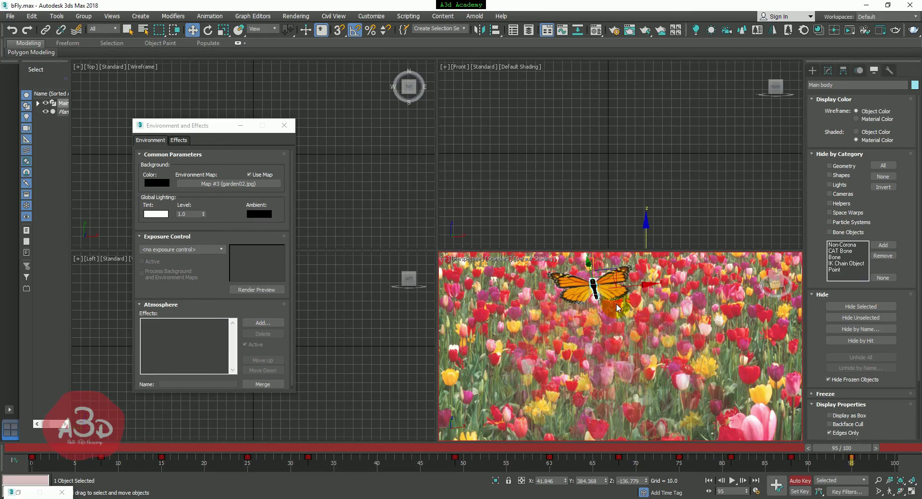
- Key the Main body lowered to about Z -342 at frame 100, and turn off Auto Key
left_click_drag(796, 454, 898, 448)
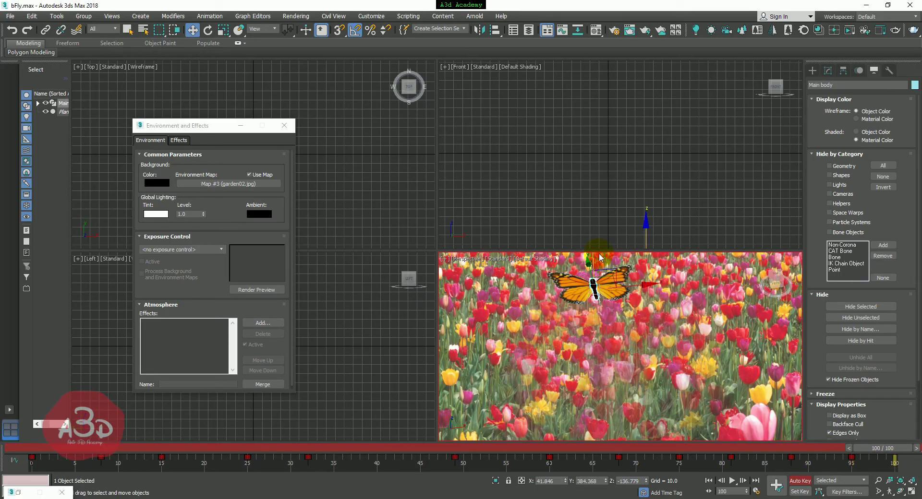
left_click_drag(591, 260, 594, 321)
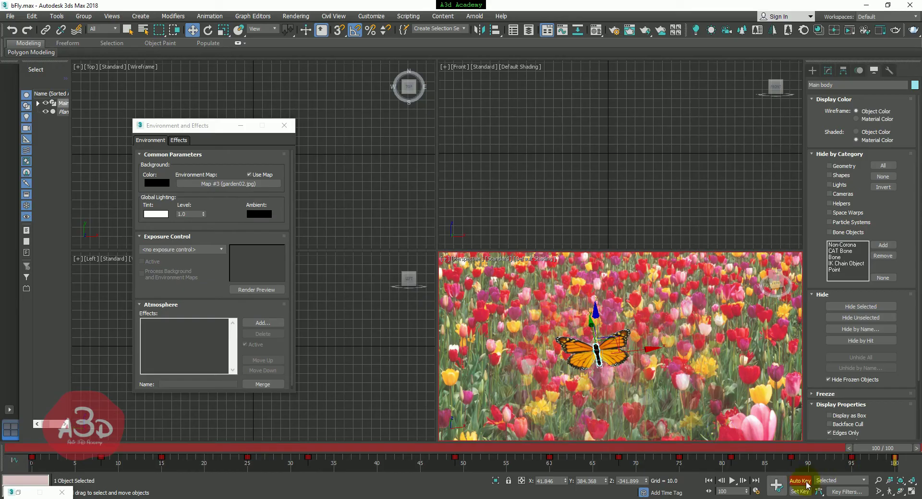
left_click(807, 482)
- Deselect the butterfly and play the flight animation from frame 0 in the Perspective view
left_click(708, 481)
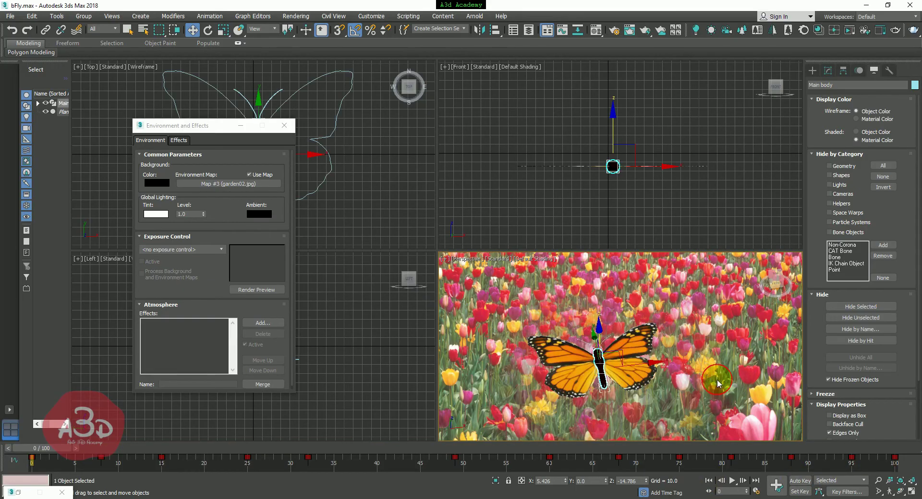
left_click(717, 382)
left_click(731, 481)
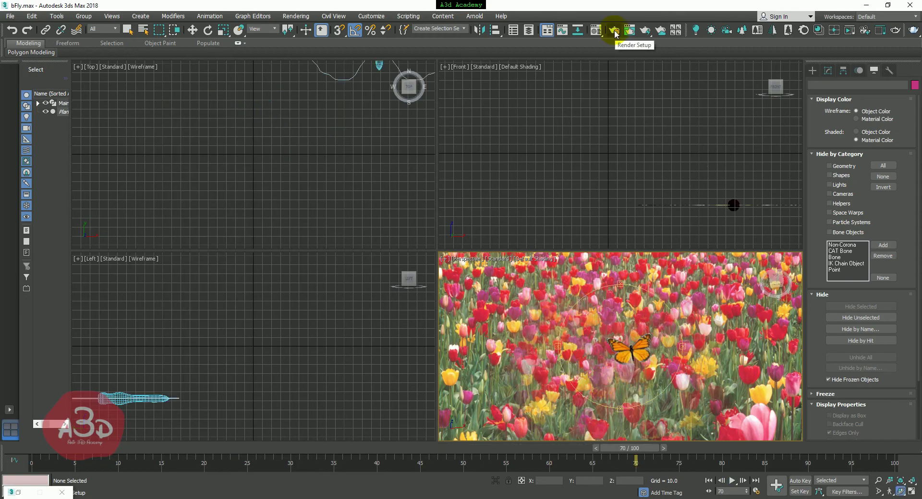
- In the render setup, set the time output to the range 0 to 100 and keep the area to render at View
left_click(615, 31)
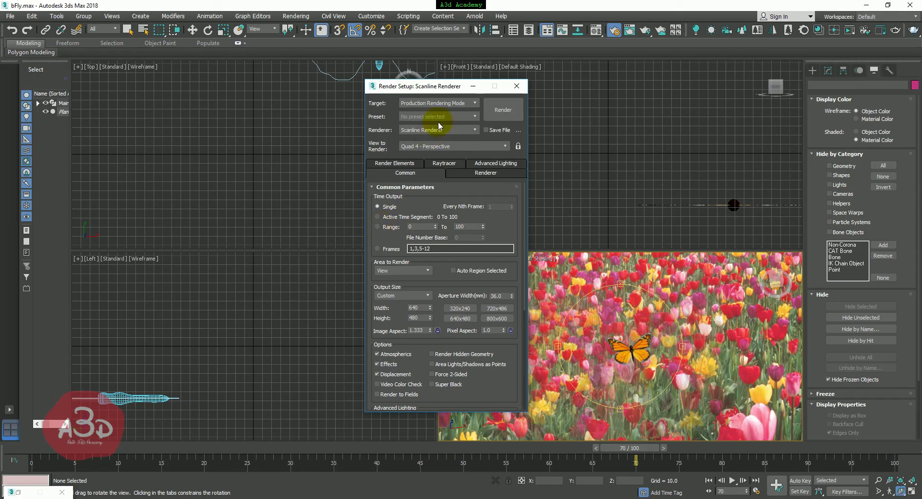
left_click(378, 228)
left_click_drag(422, 347, 422, 342)
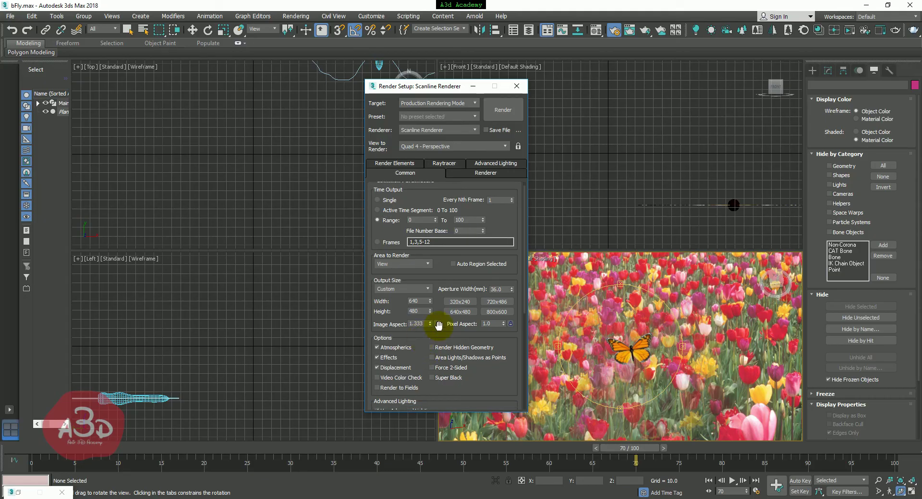
left_click(421, 266)
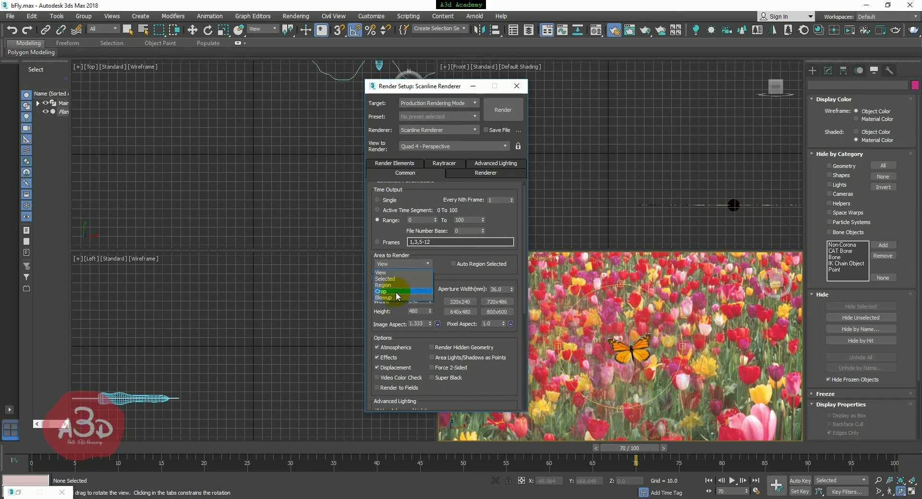
left_click(396, 271)
- Set the render output size to HDTV (video) at 1280x720 and show the safe frame in the Perspective view
left_click(406, 289)
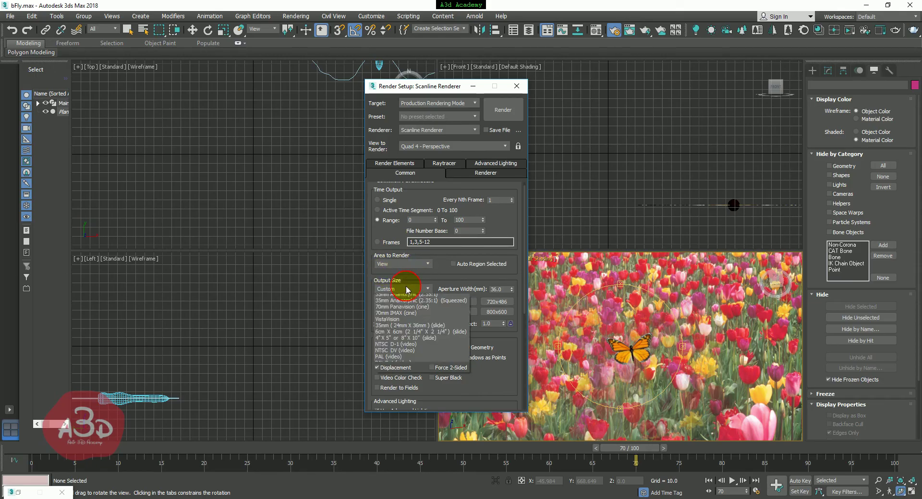
scroll(399, 336, "down", 2)
left_click(397, 411)
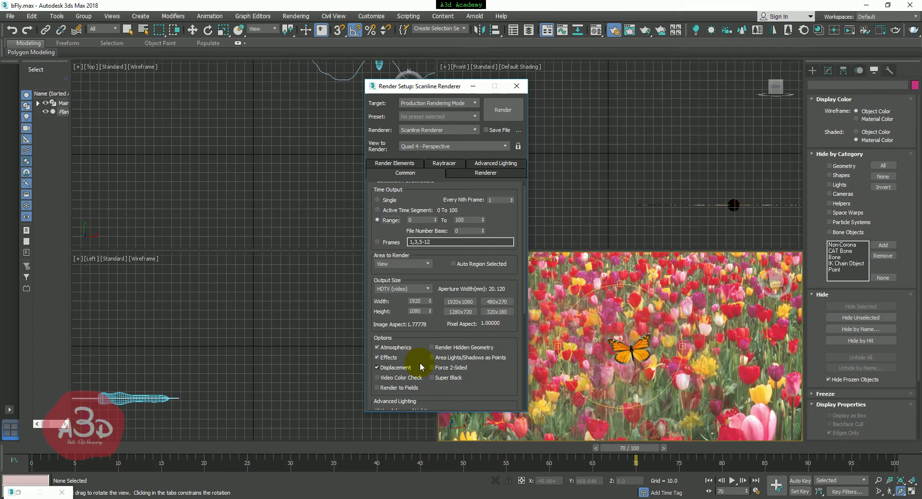
left_click(460, 313)
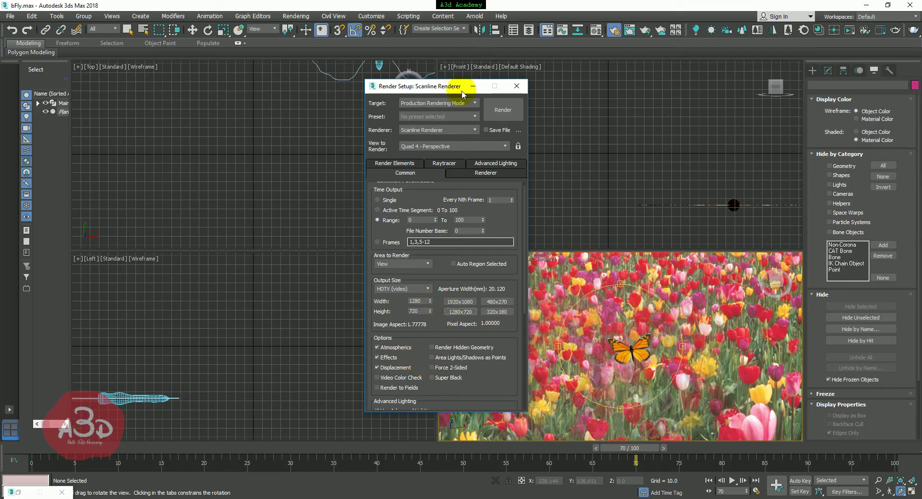
left_click_drag(444, 87, 308, 107)
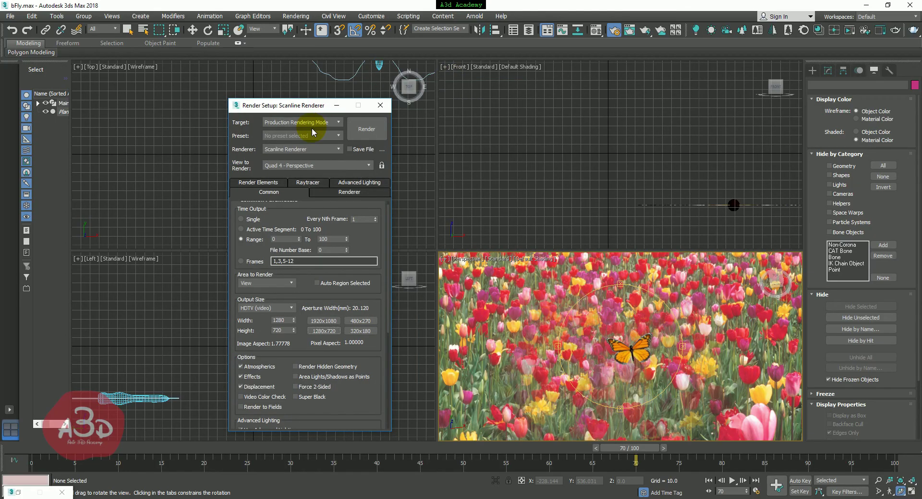
key("shift+f")
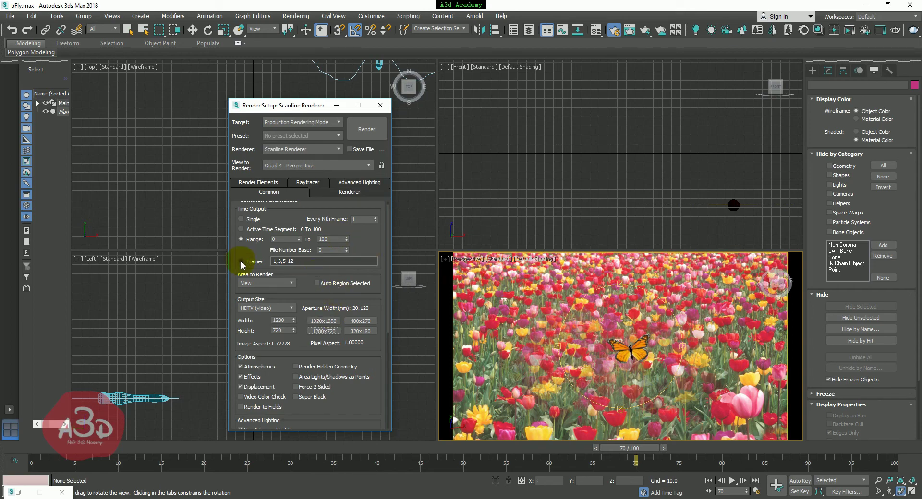
- Set the render output to an uncompressed AVI file named ButterFly.avi in the Butterfly tutorial folder
left_click_drag(345, 391, 338, 319)
scroll(338, 319, "down", 3)
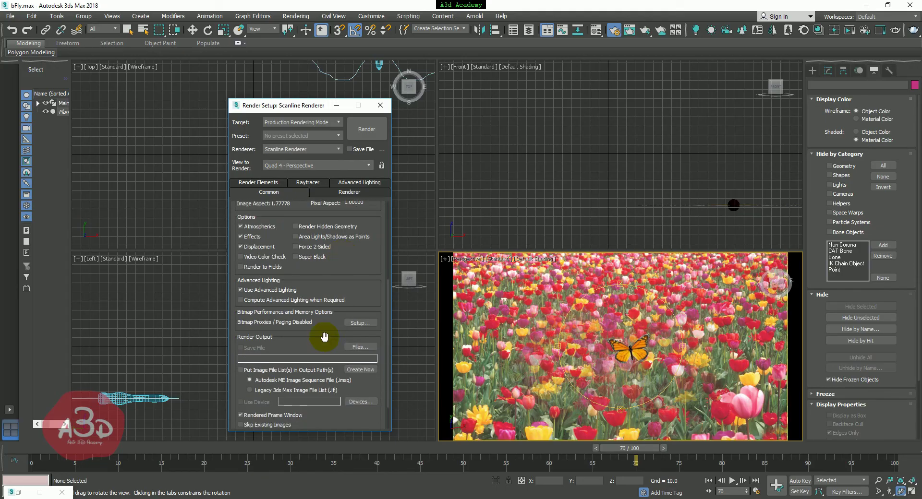
left_click(358, 351)
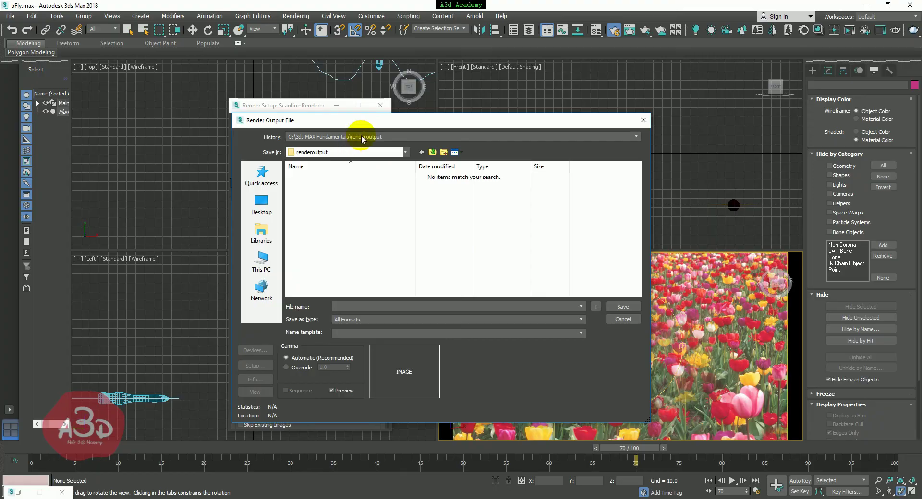
left_click(358, 137)
left_click(354, 151)
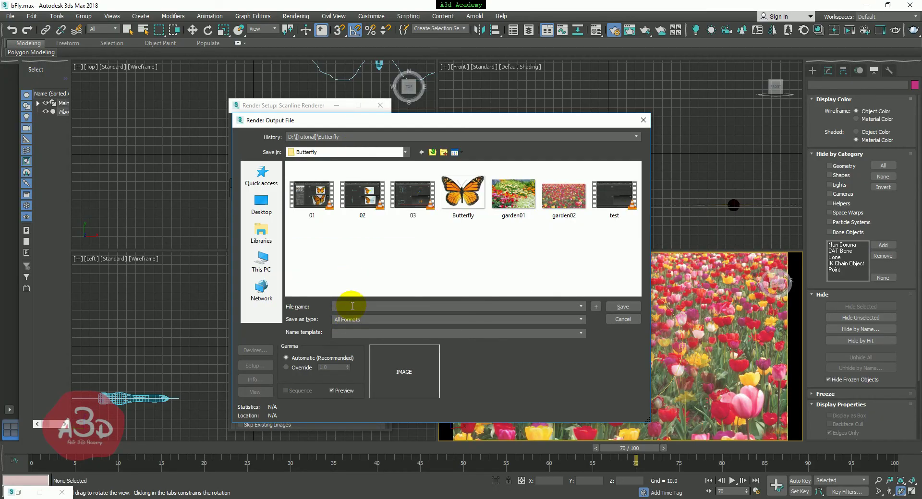
type("ButterFly")
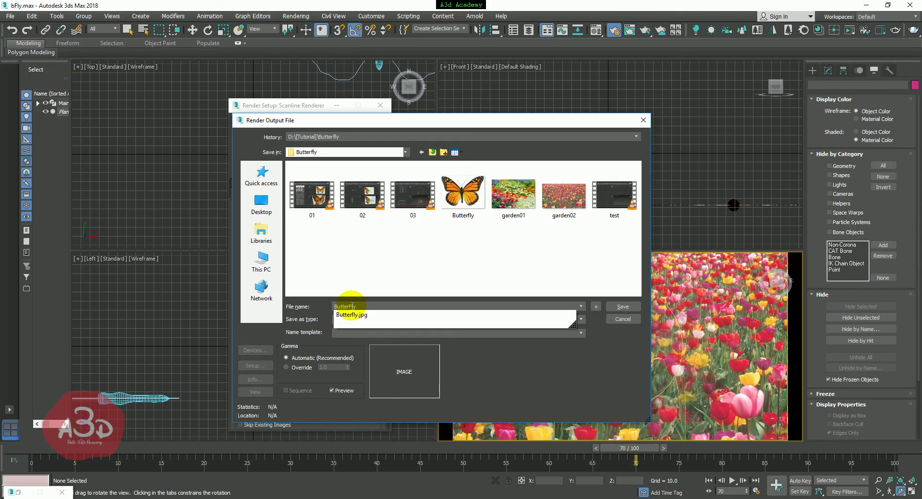
type(".avi")
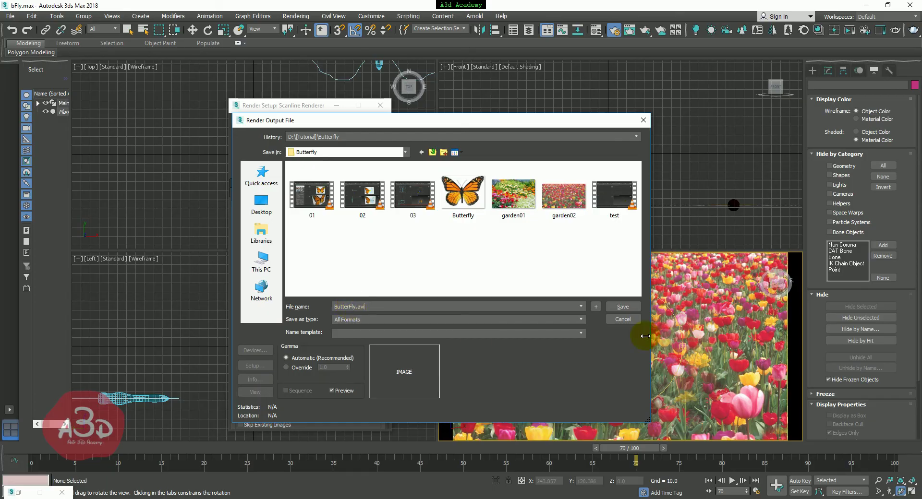
left_click(622, 306)
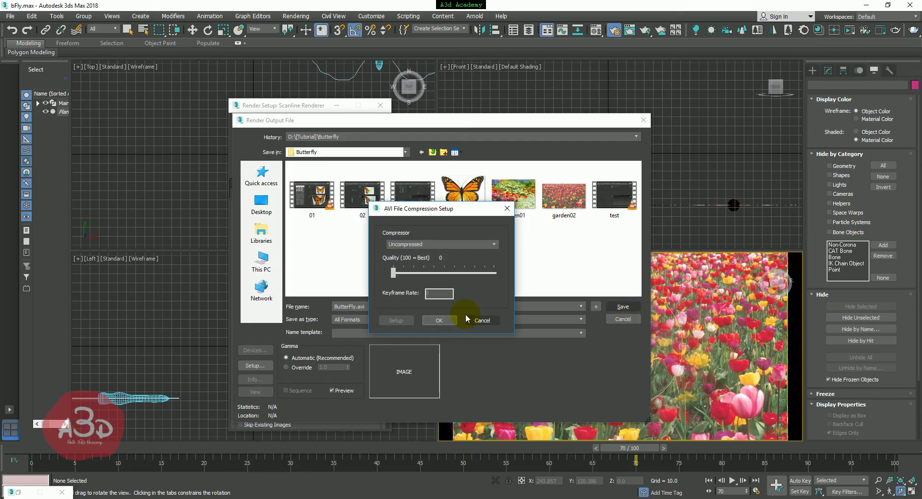
left_click(439, 319)
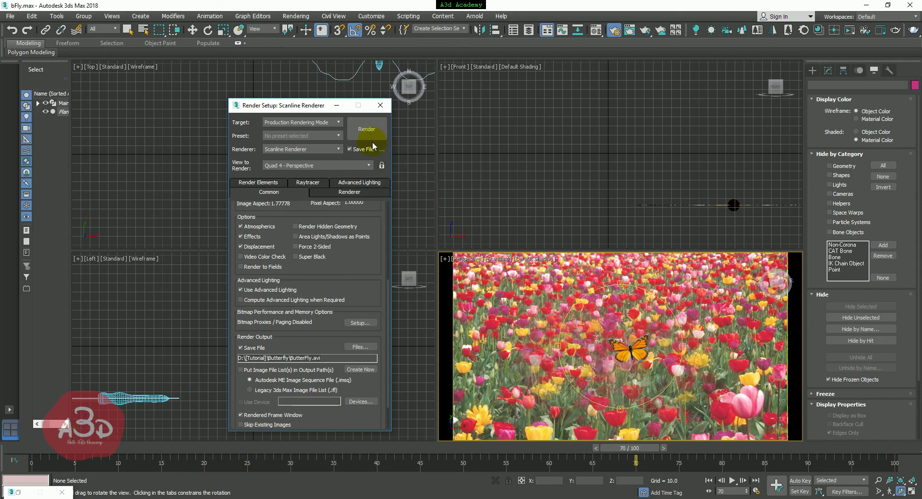
- Render the animation to ButterFly.avi and watch the finished video in VLC media player
left_click(367, 131)
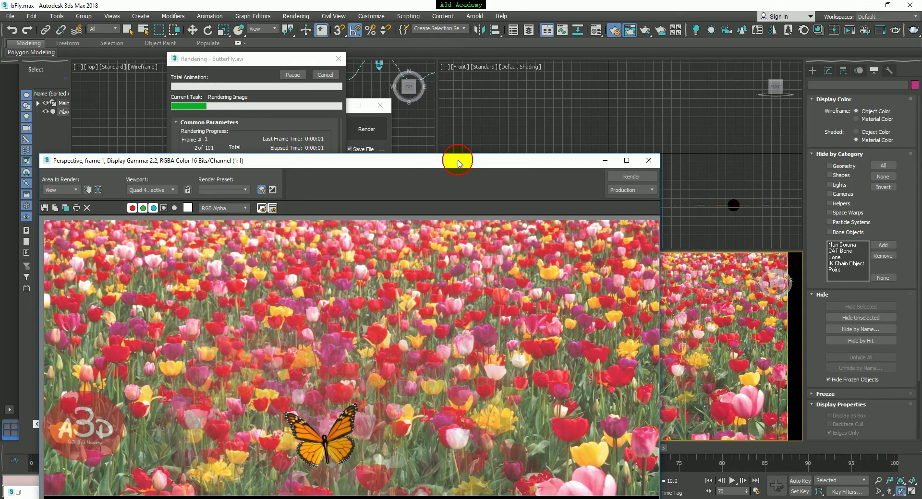
left_click_drag(457, 162, 524, 64)
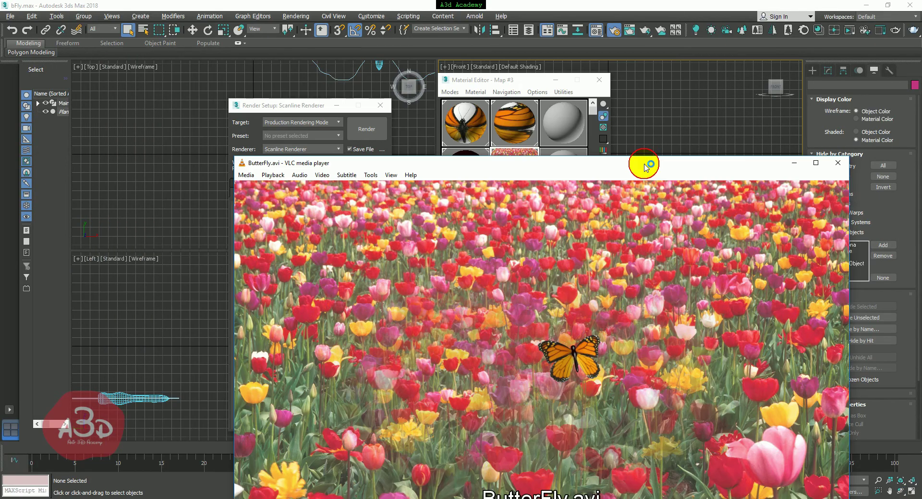
left_click_drag(644, 164, 586, 76)
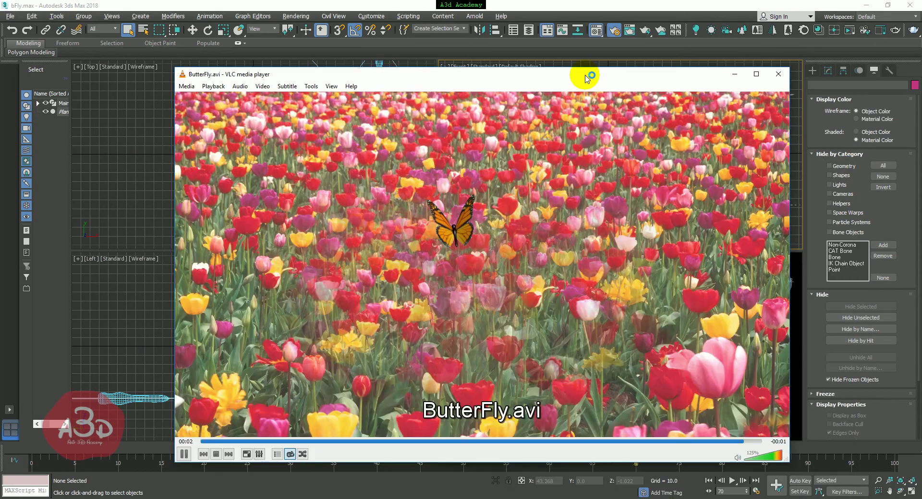